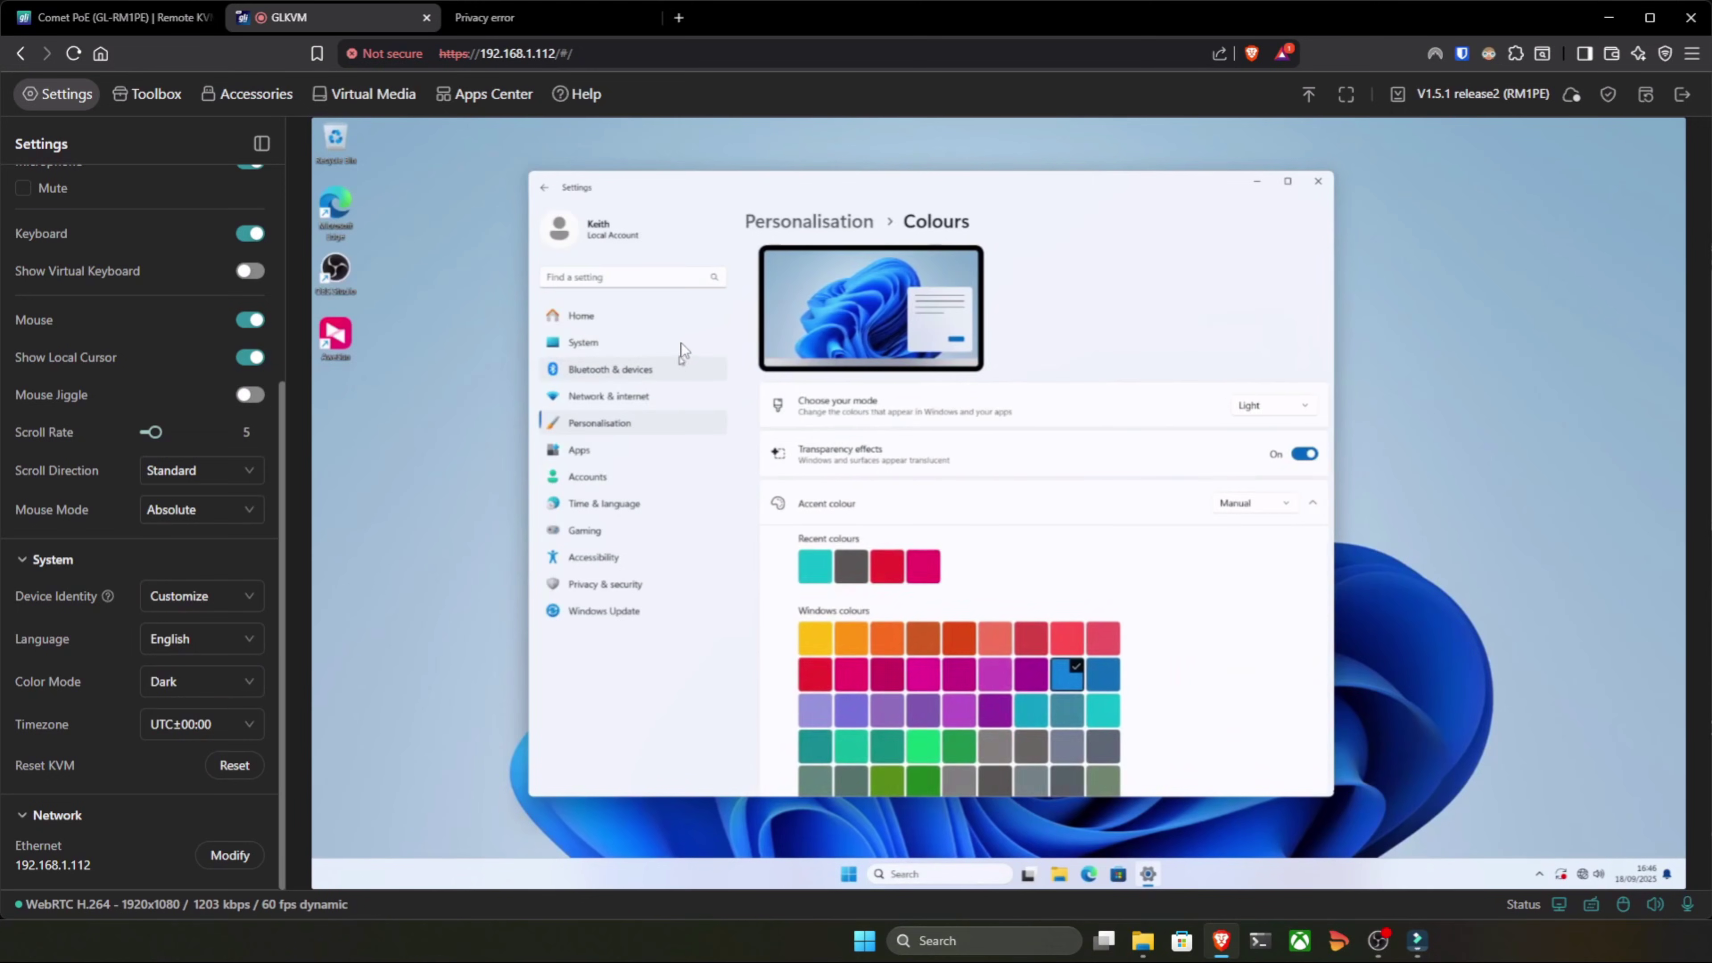
# - Switch the remote Windows PC's colour mode to Dark
pyautogui.click(683, 423)
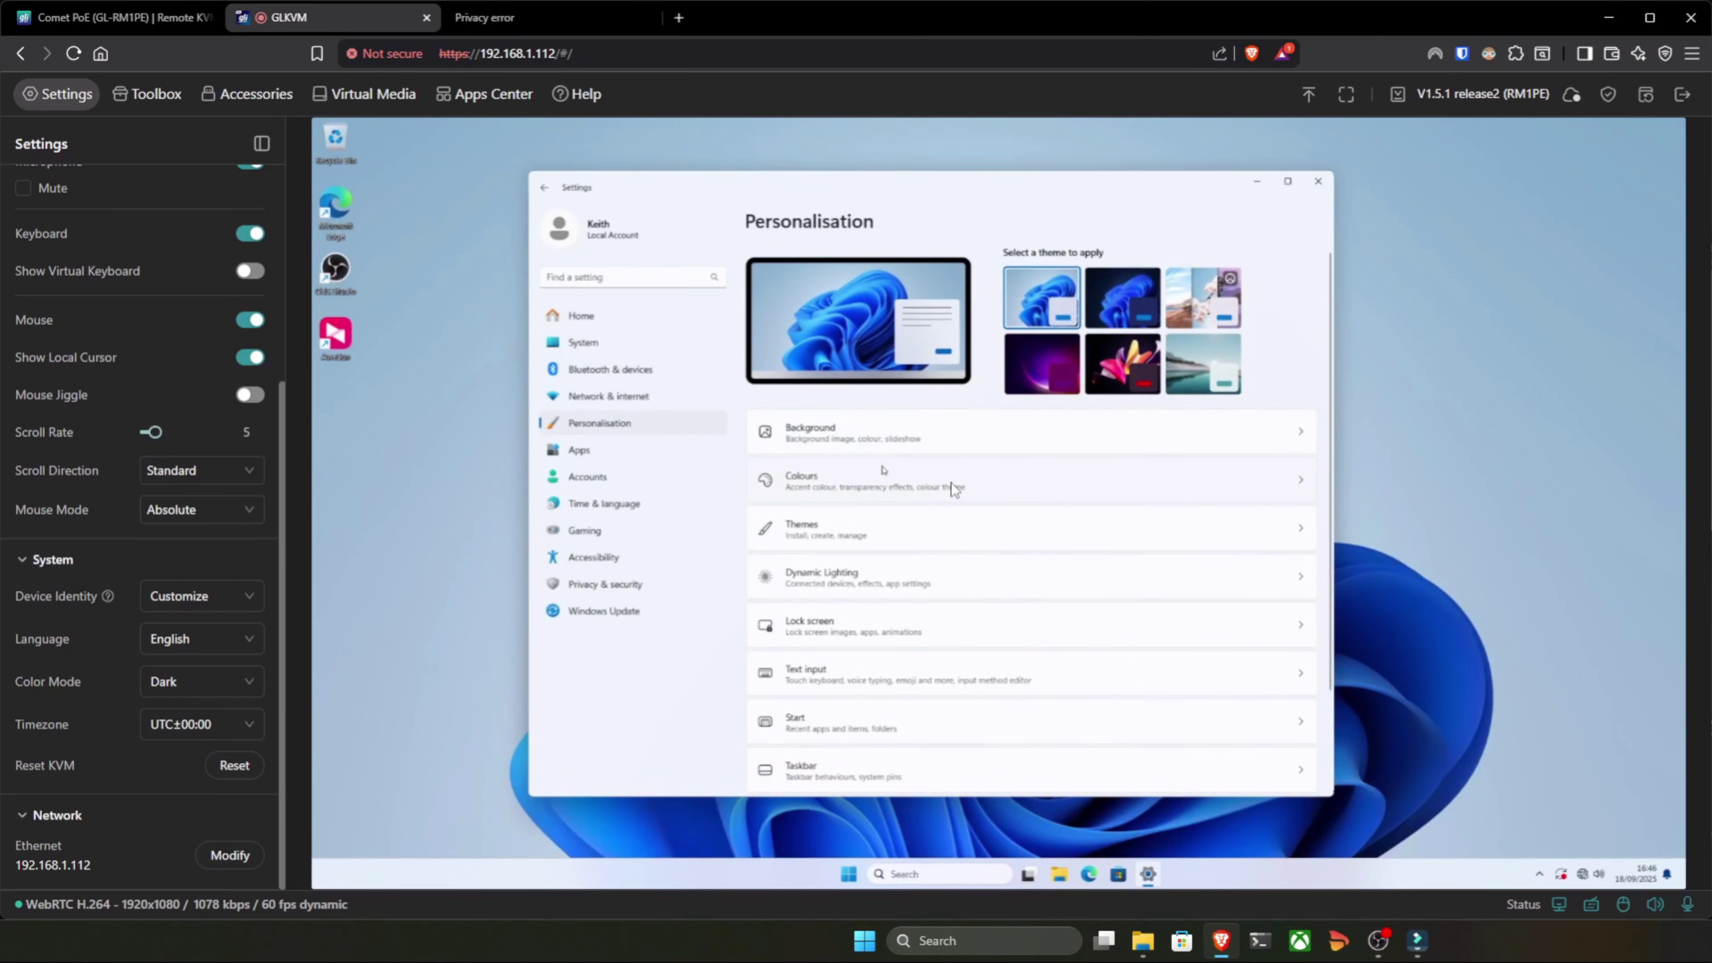
pyautogui.click(1041, 472)
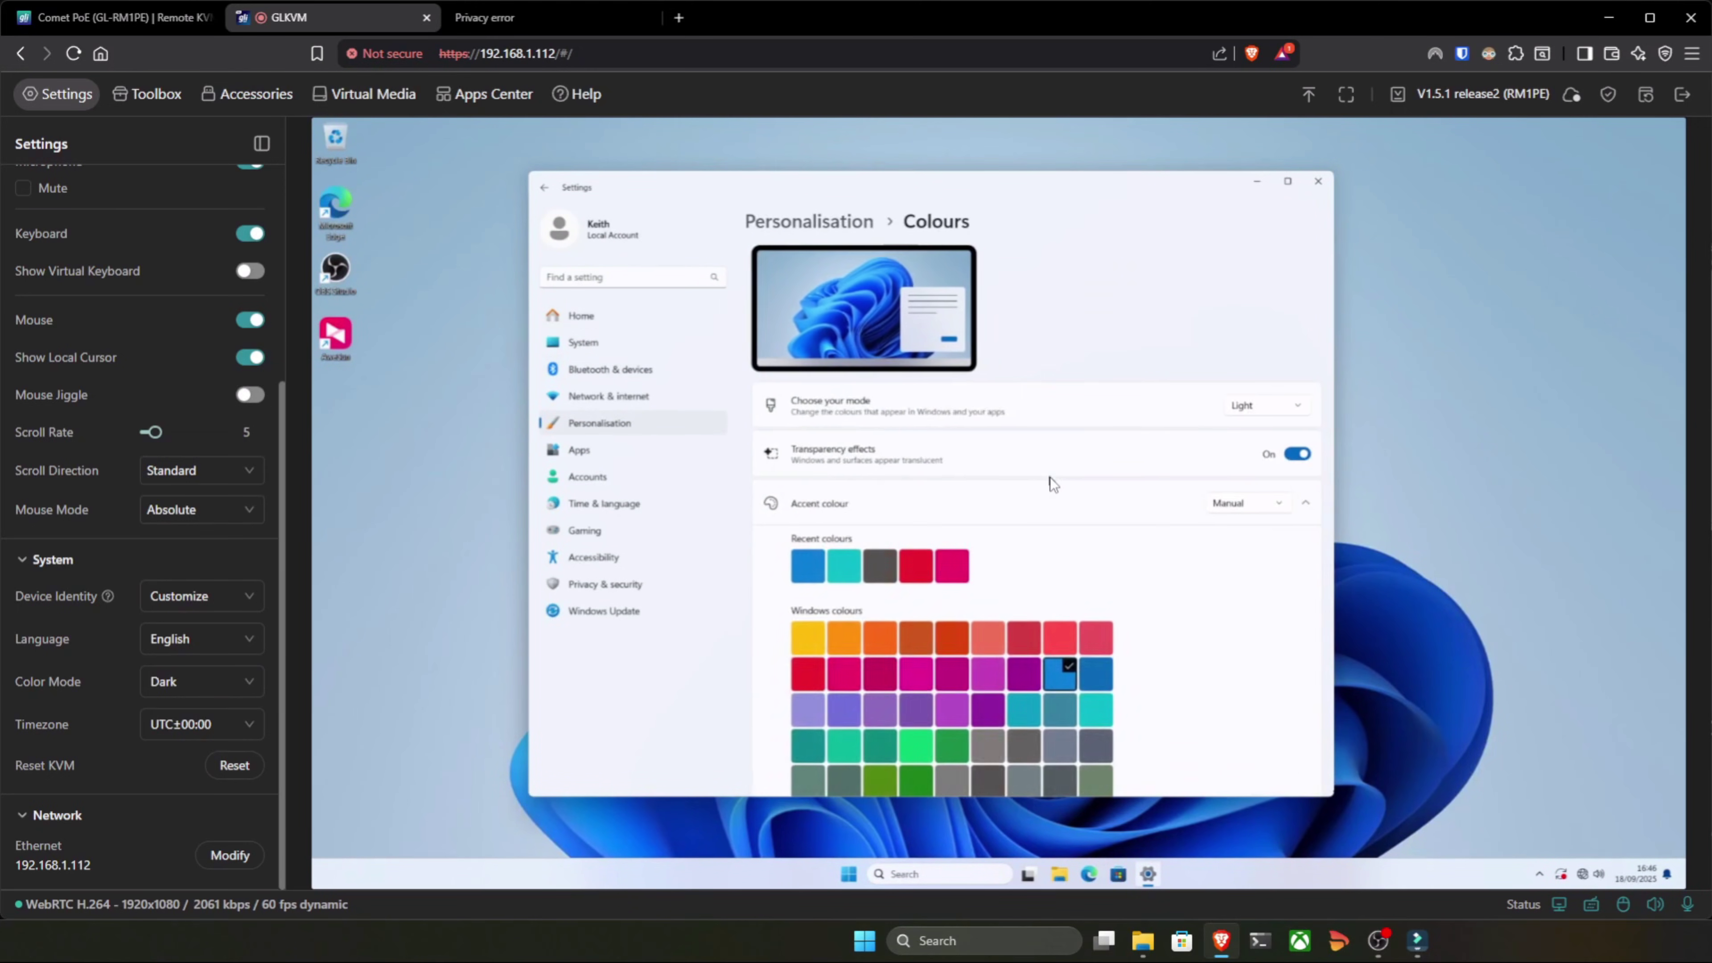
pyautogui.click(1249, 418)
pyautogui.click(1273, 466)
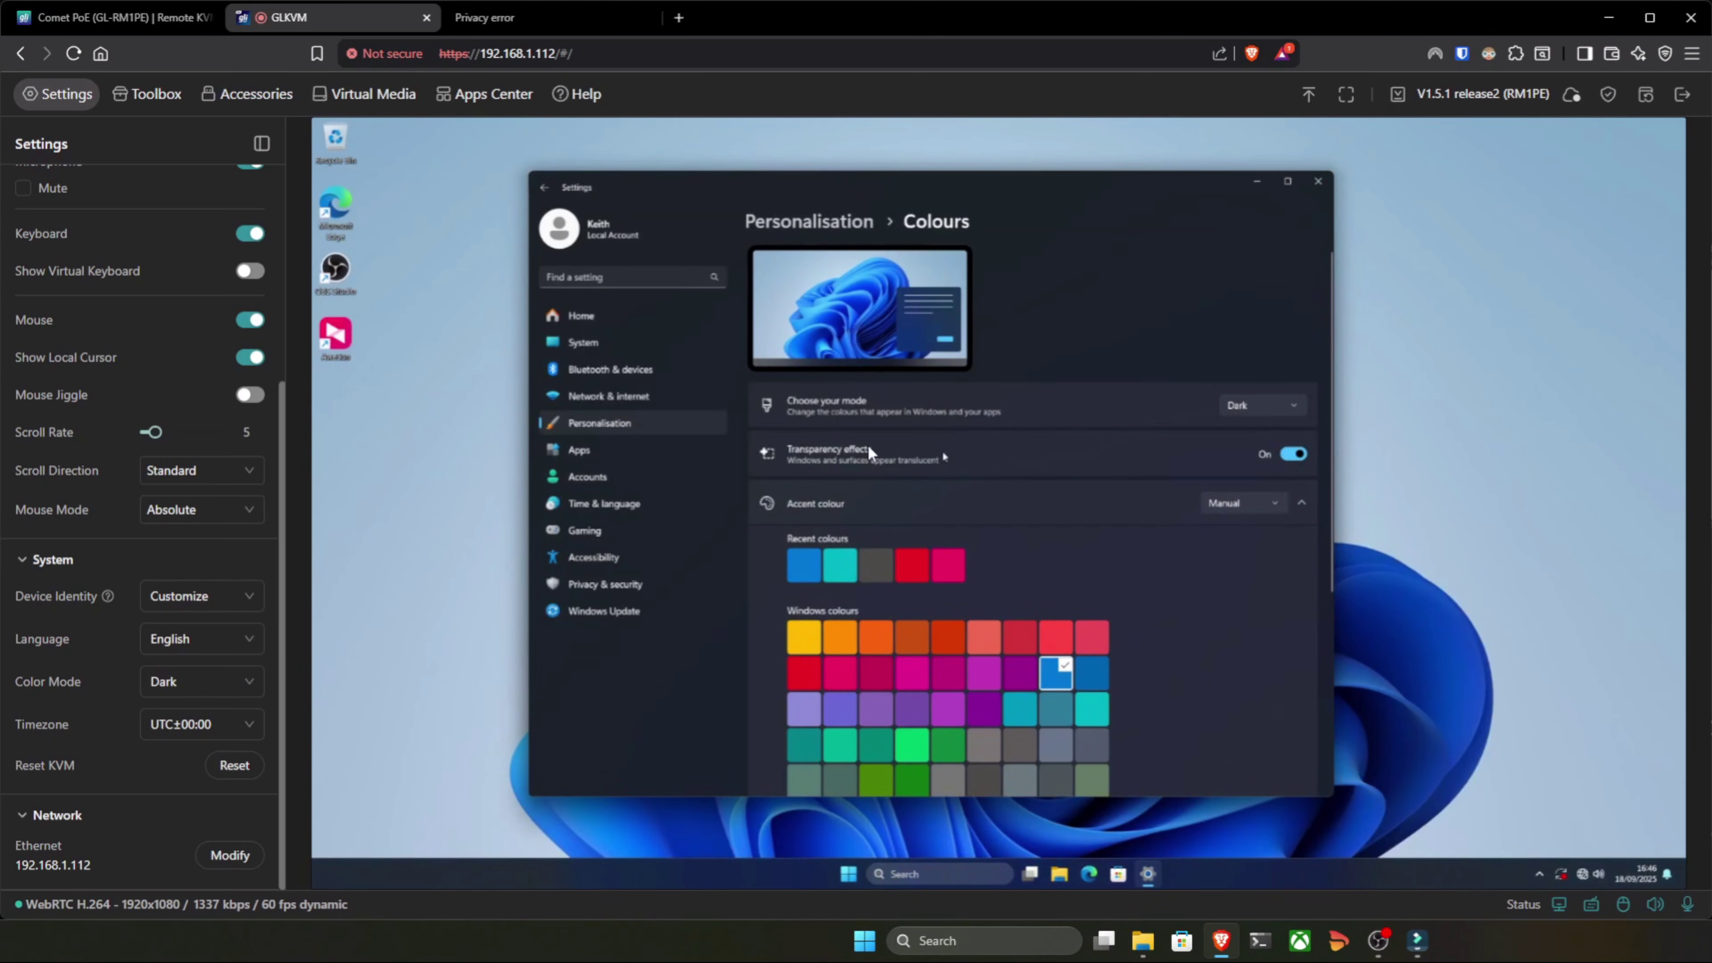
# - Make the dark purple image the wallpaper, close Settings, and go to the certificate warning tab
pyautogui.click(809, 222)
pyautogui.click(936, 419)
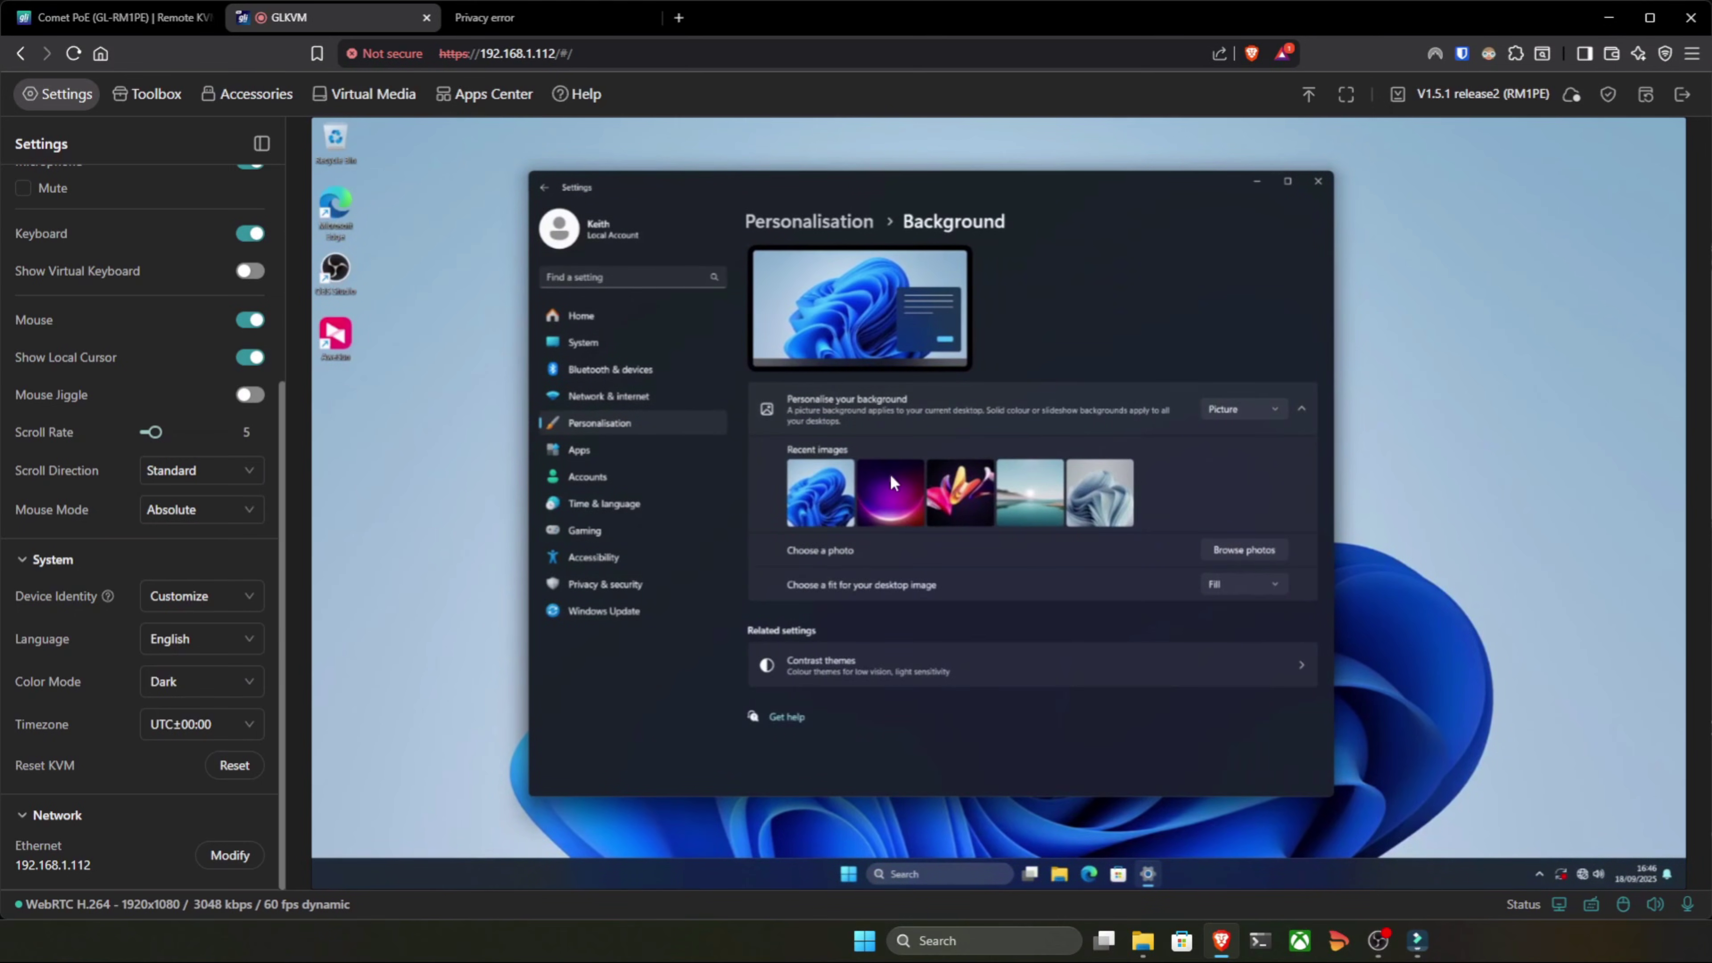
pyautogui.click(890, 474)
pyautogui.click(1317, 182)
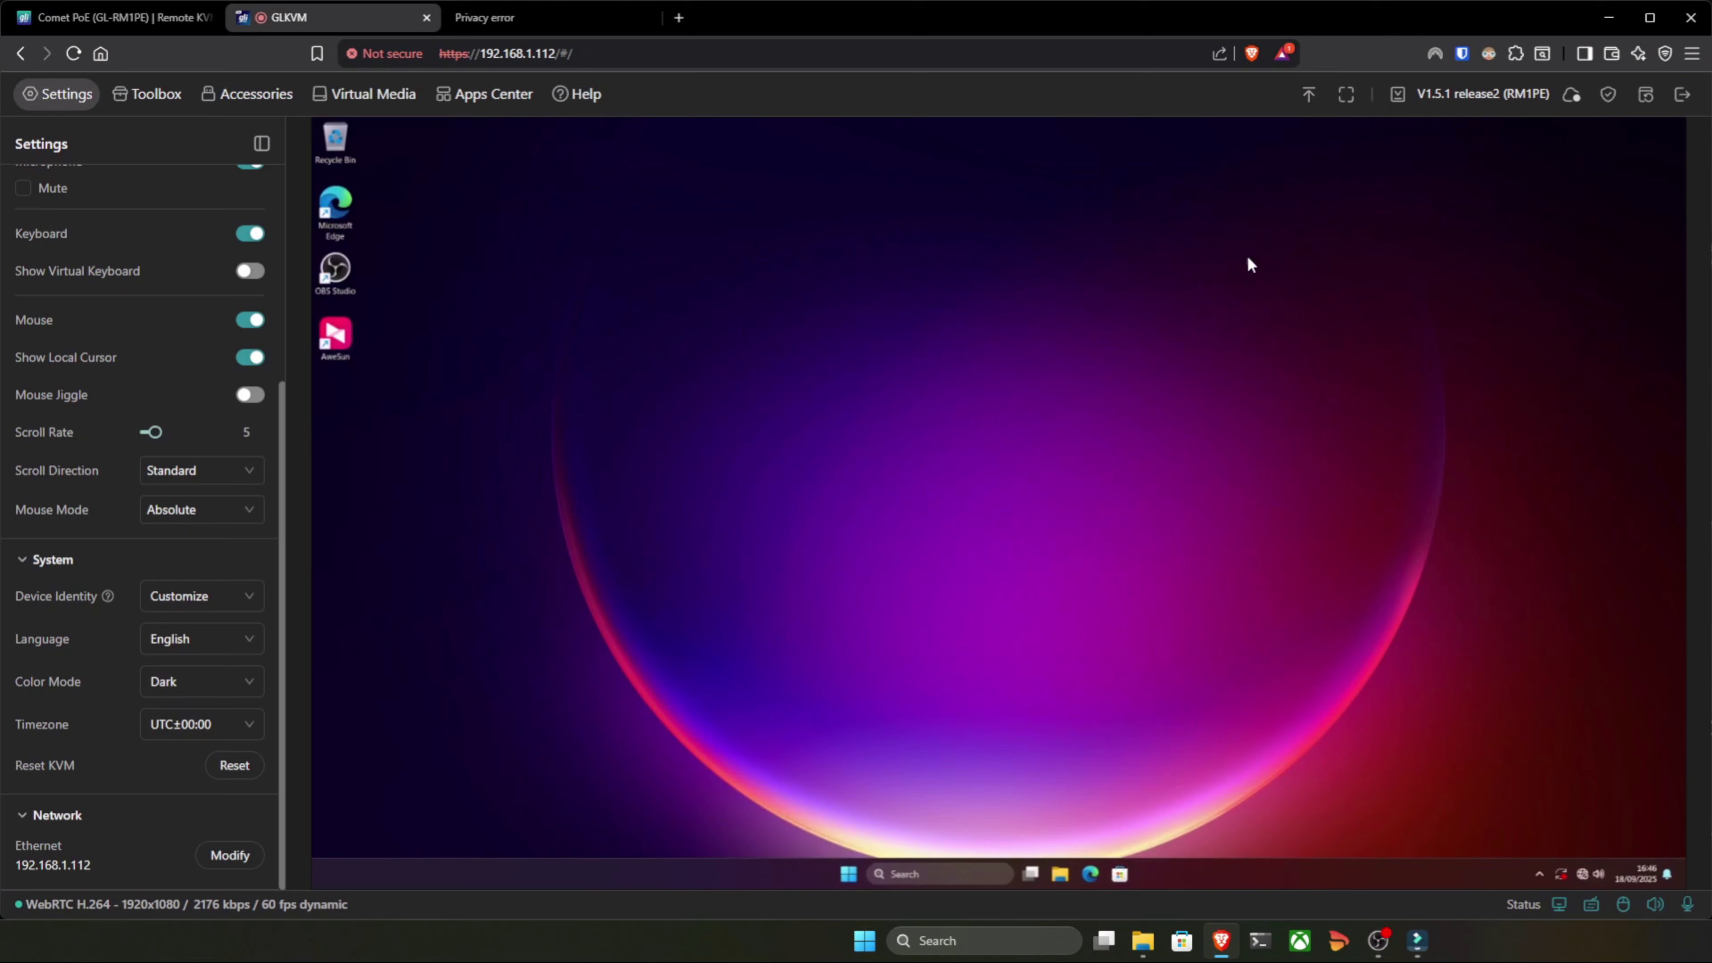
pyautogui.click(524, 20)
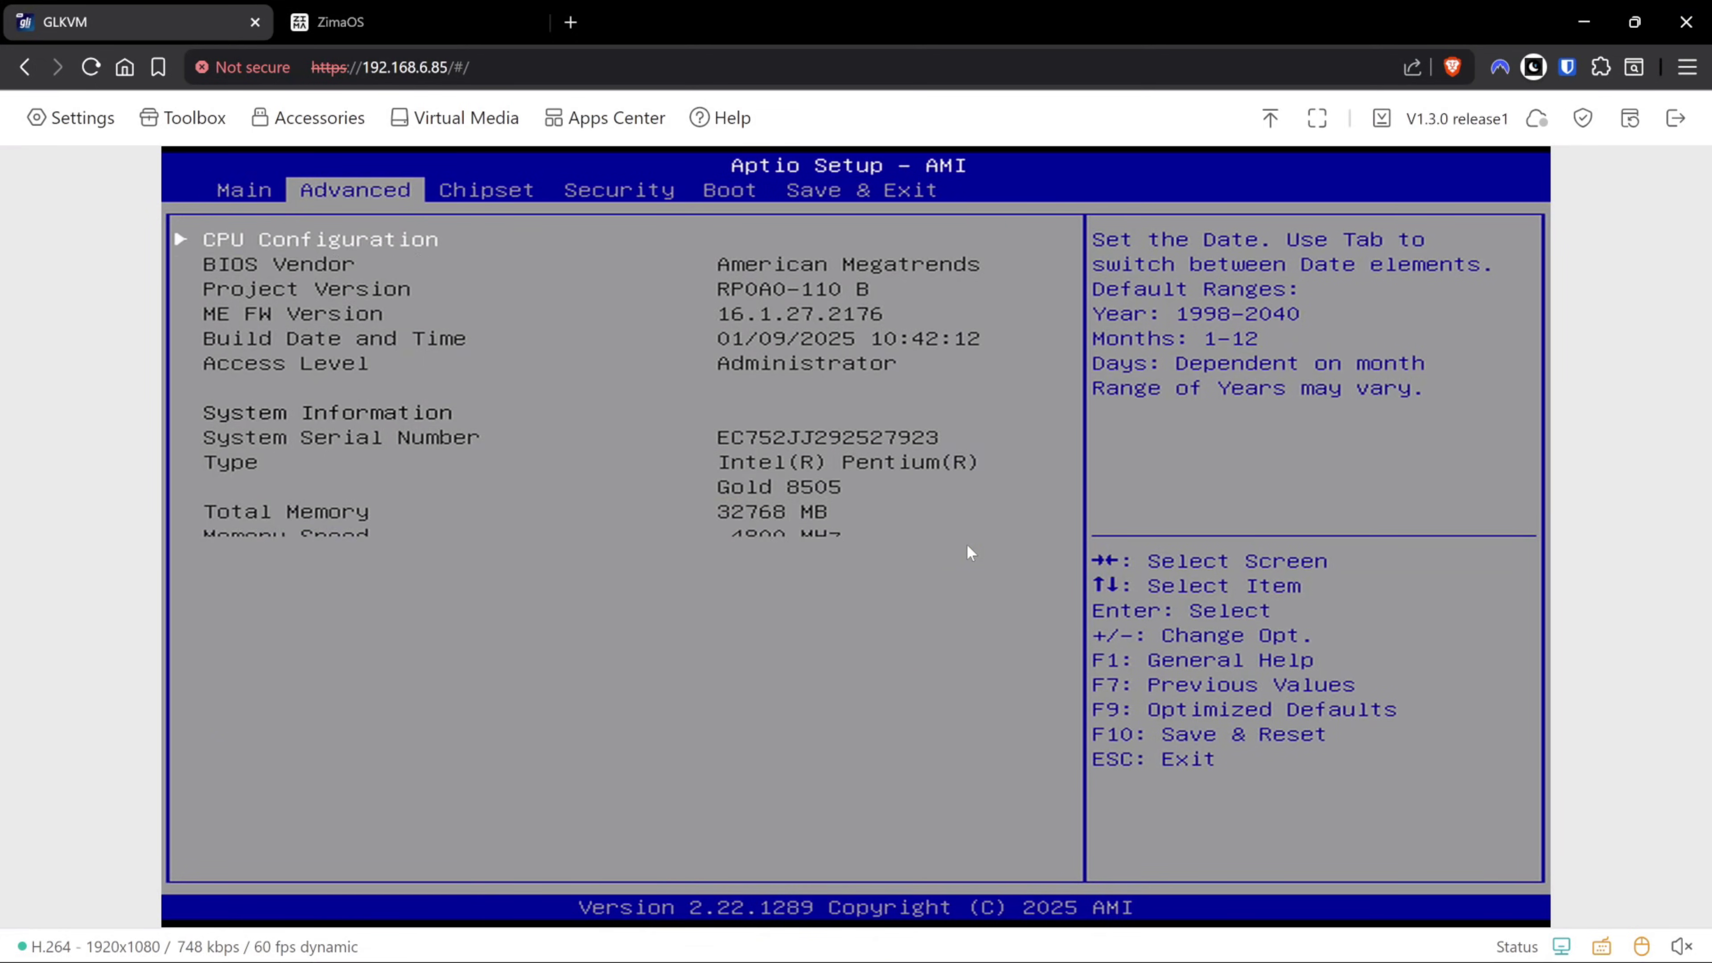
pyautogui.press('Right')
# - In Aptio Setup, show the Advanced page and highlight SATA Configuration
pyautogui.press('Left')
pyautogui.press('Down')
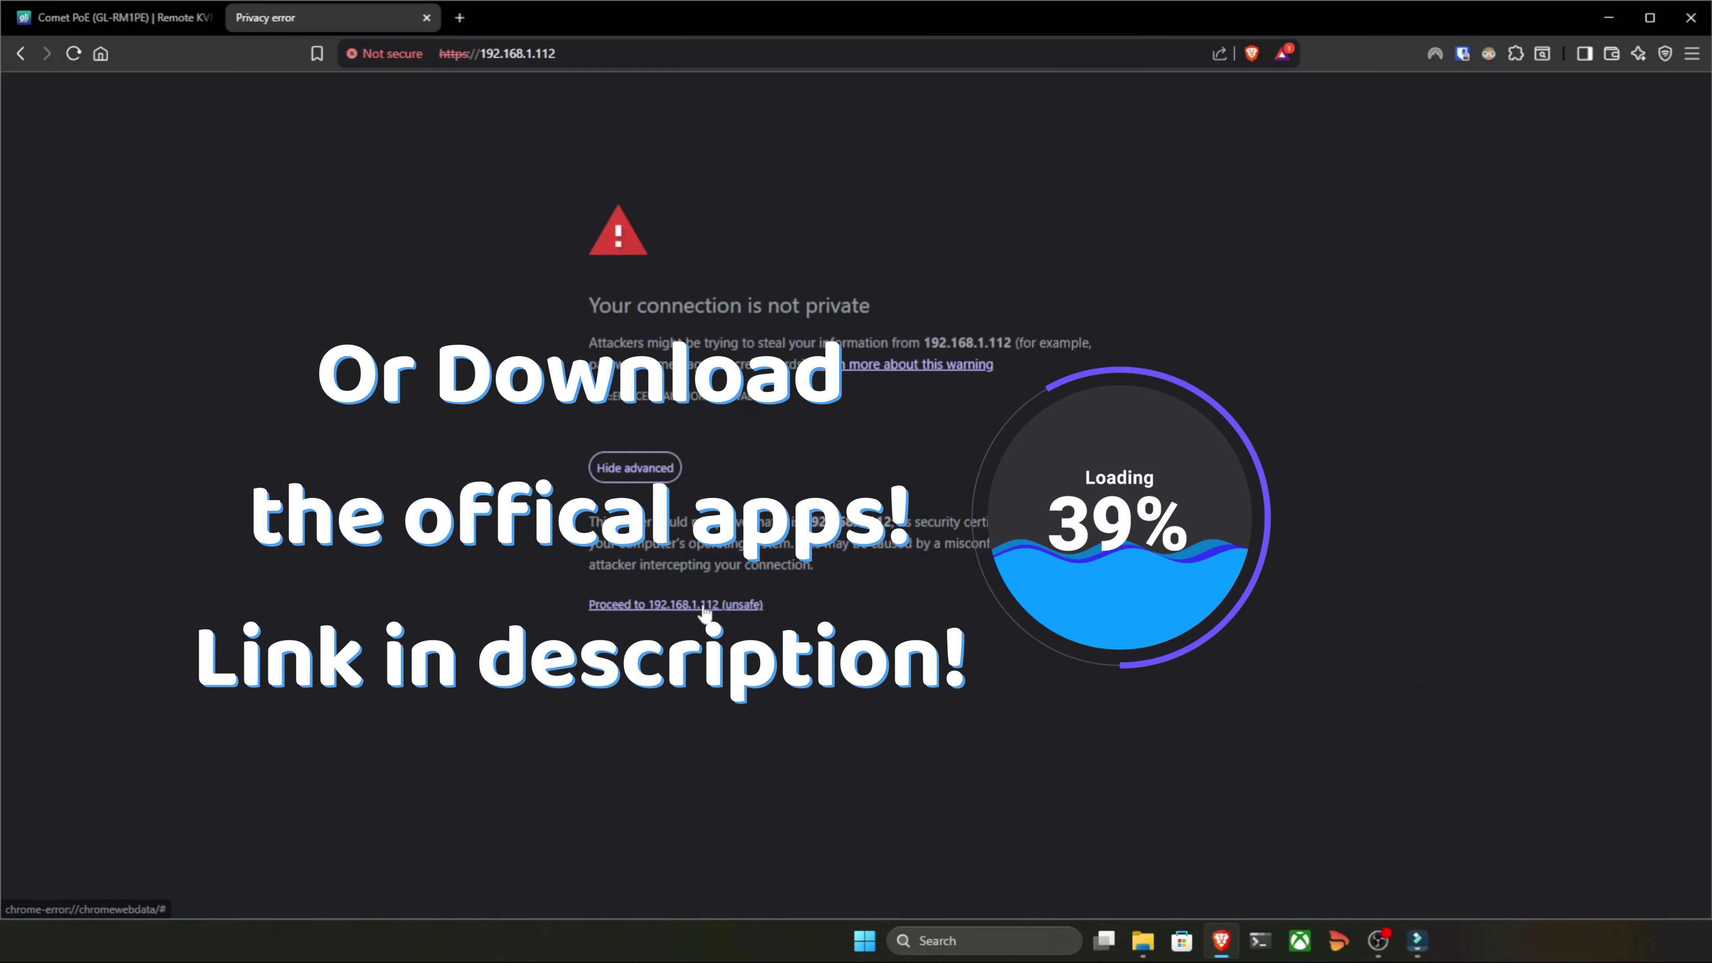
# - Proceed past the certificate warning and fill in the new admin password from the password manager
pyautogui.click(687, 807)
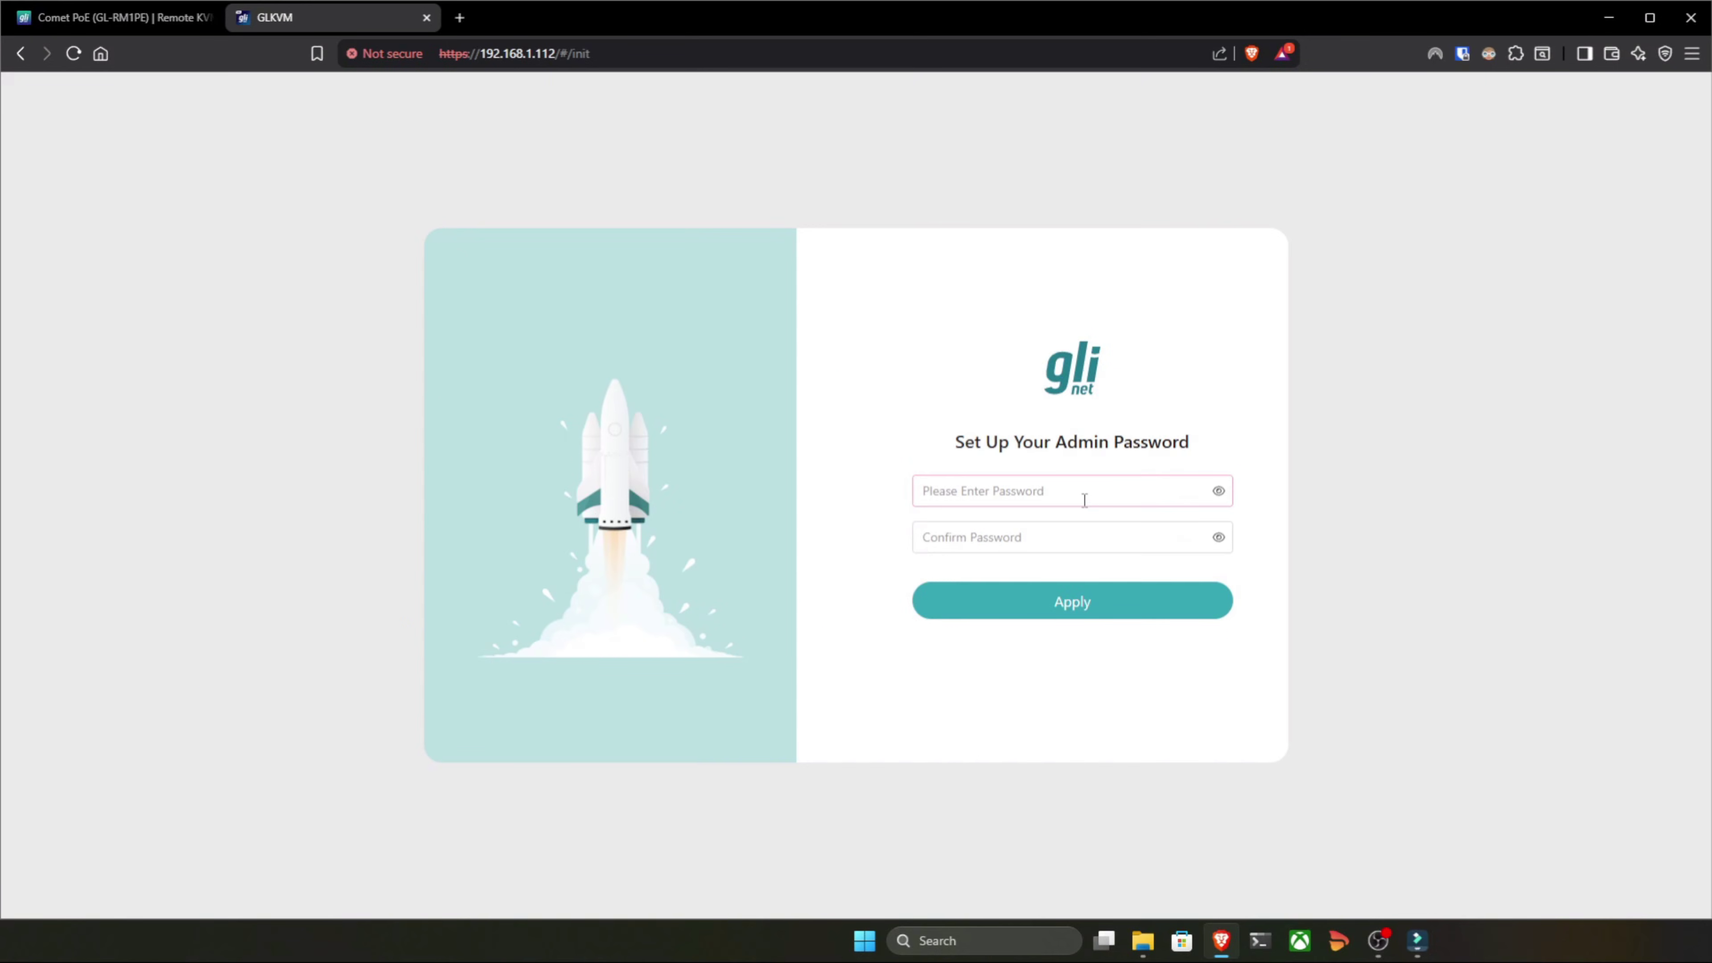
pyautogui.click(1086, 500)
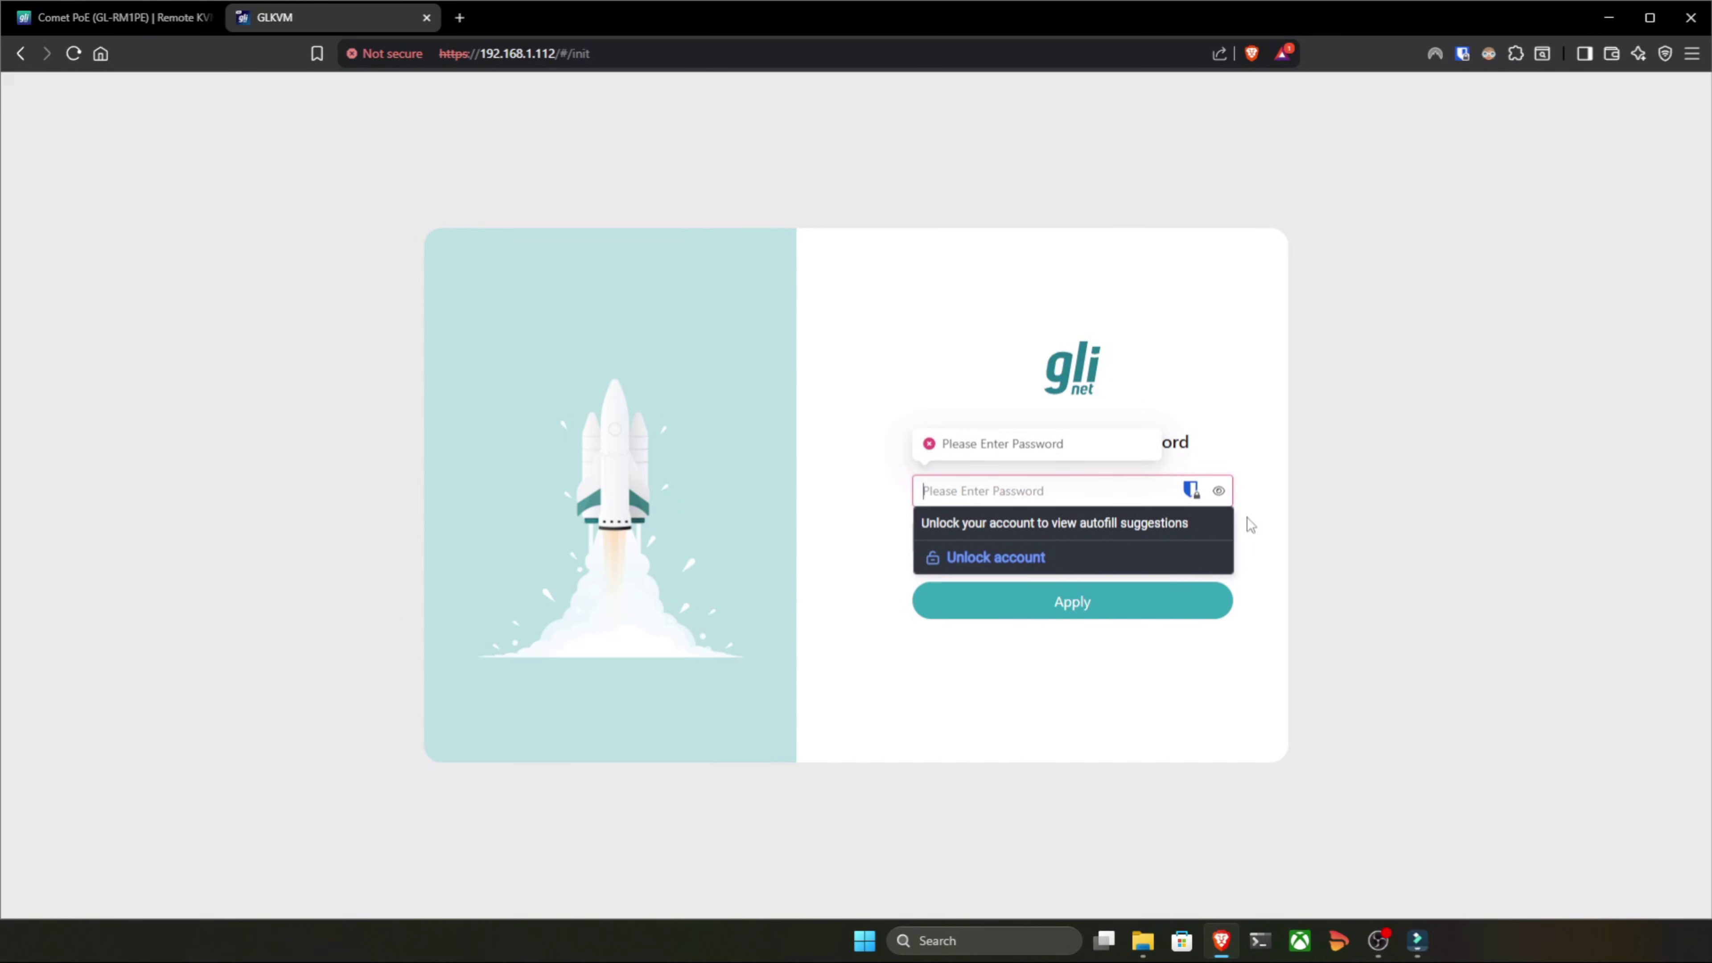
pyautogui.click(983, 568)
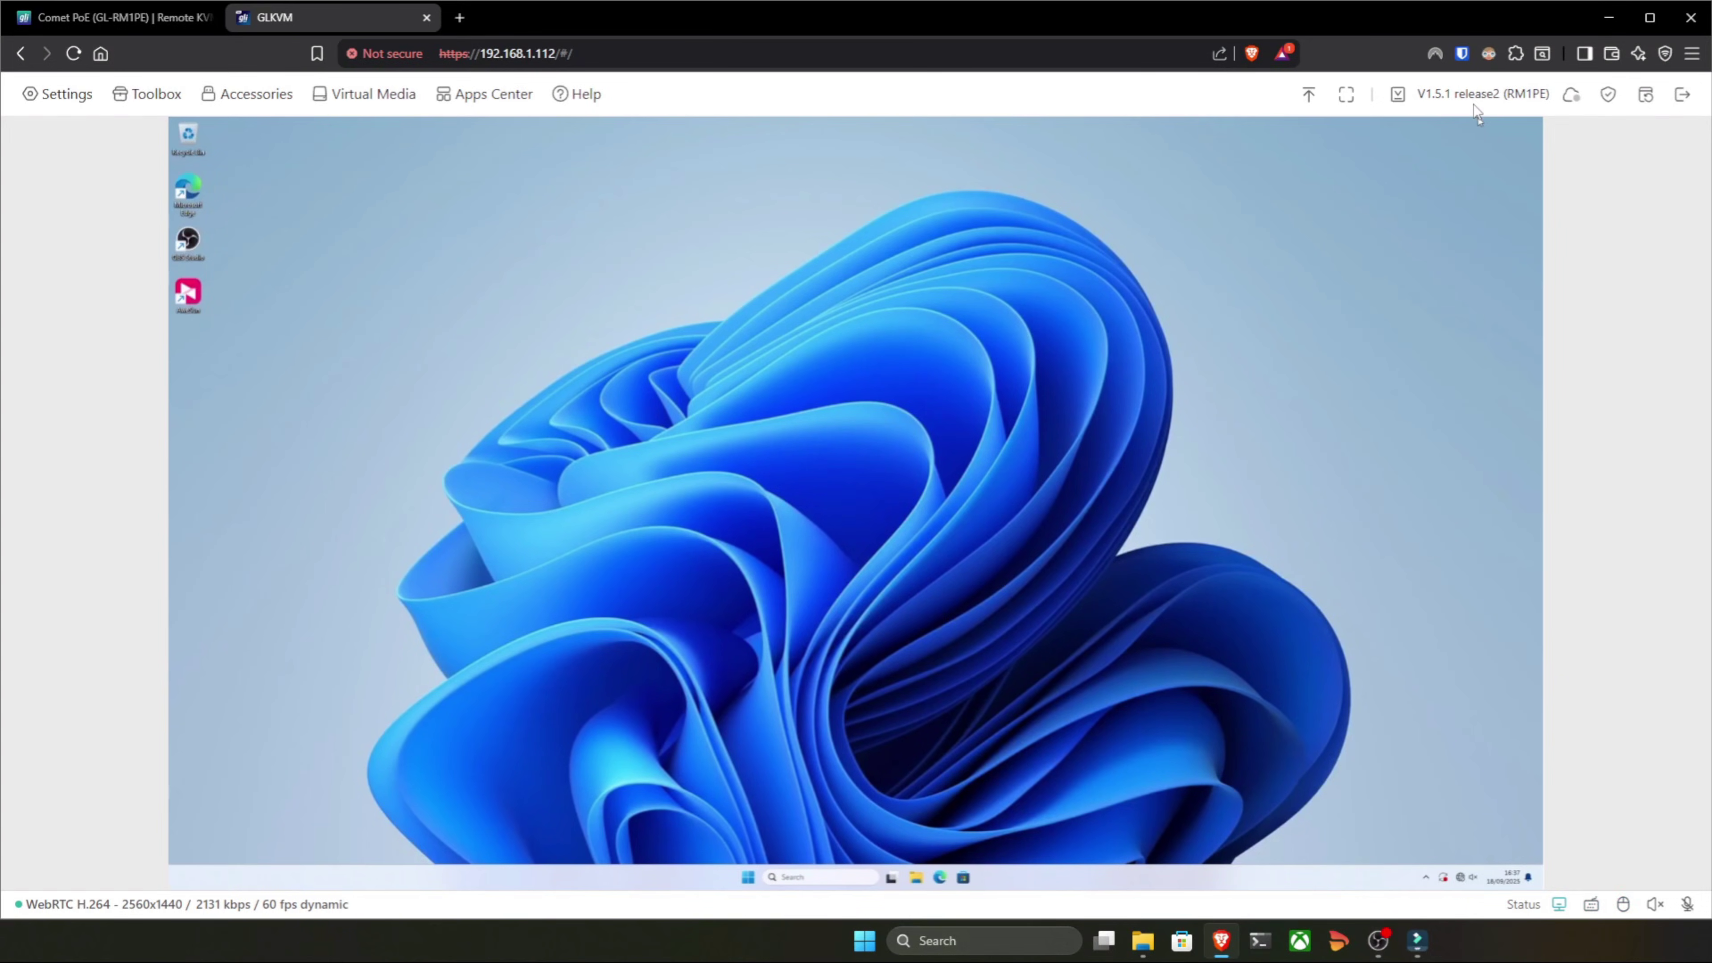
# - Confirm firmware V1.5.1 release2 is the latest and close the upgrade notice
pyautogui.click(1415, 94)
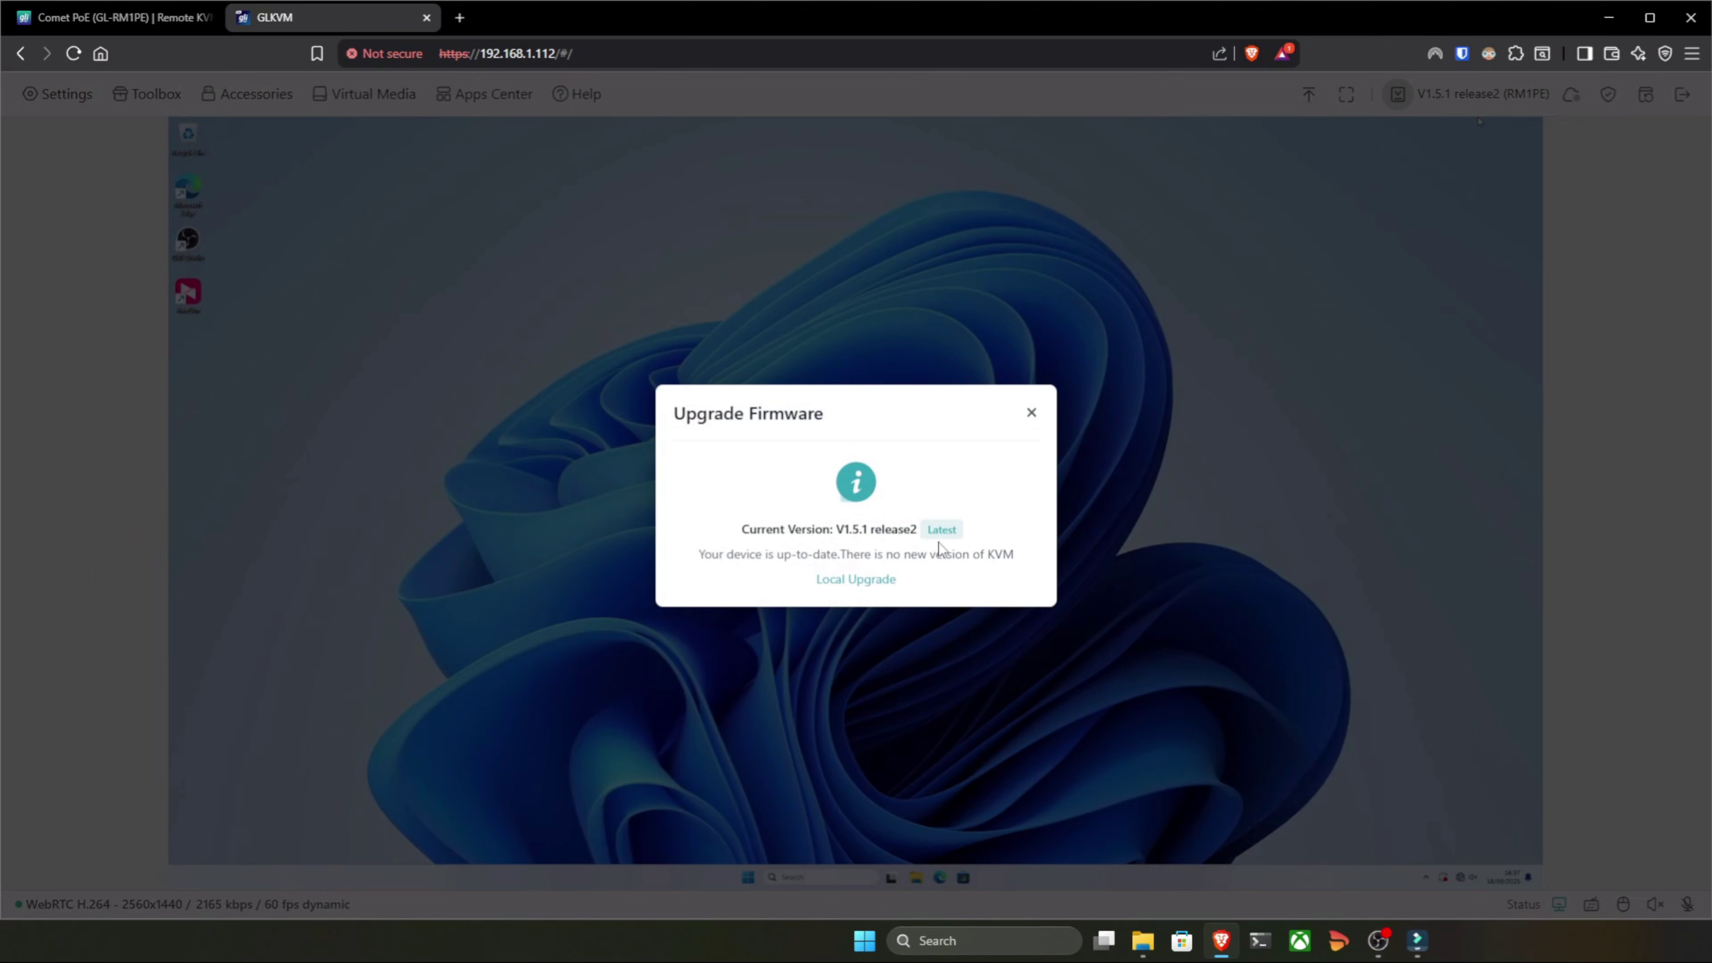
pyautogui.moveTo(731, 560); pyautogui.dragTo(982, 557)
pyautogui.click(1049, 505)
pyautogui.click(1031, 414)
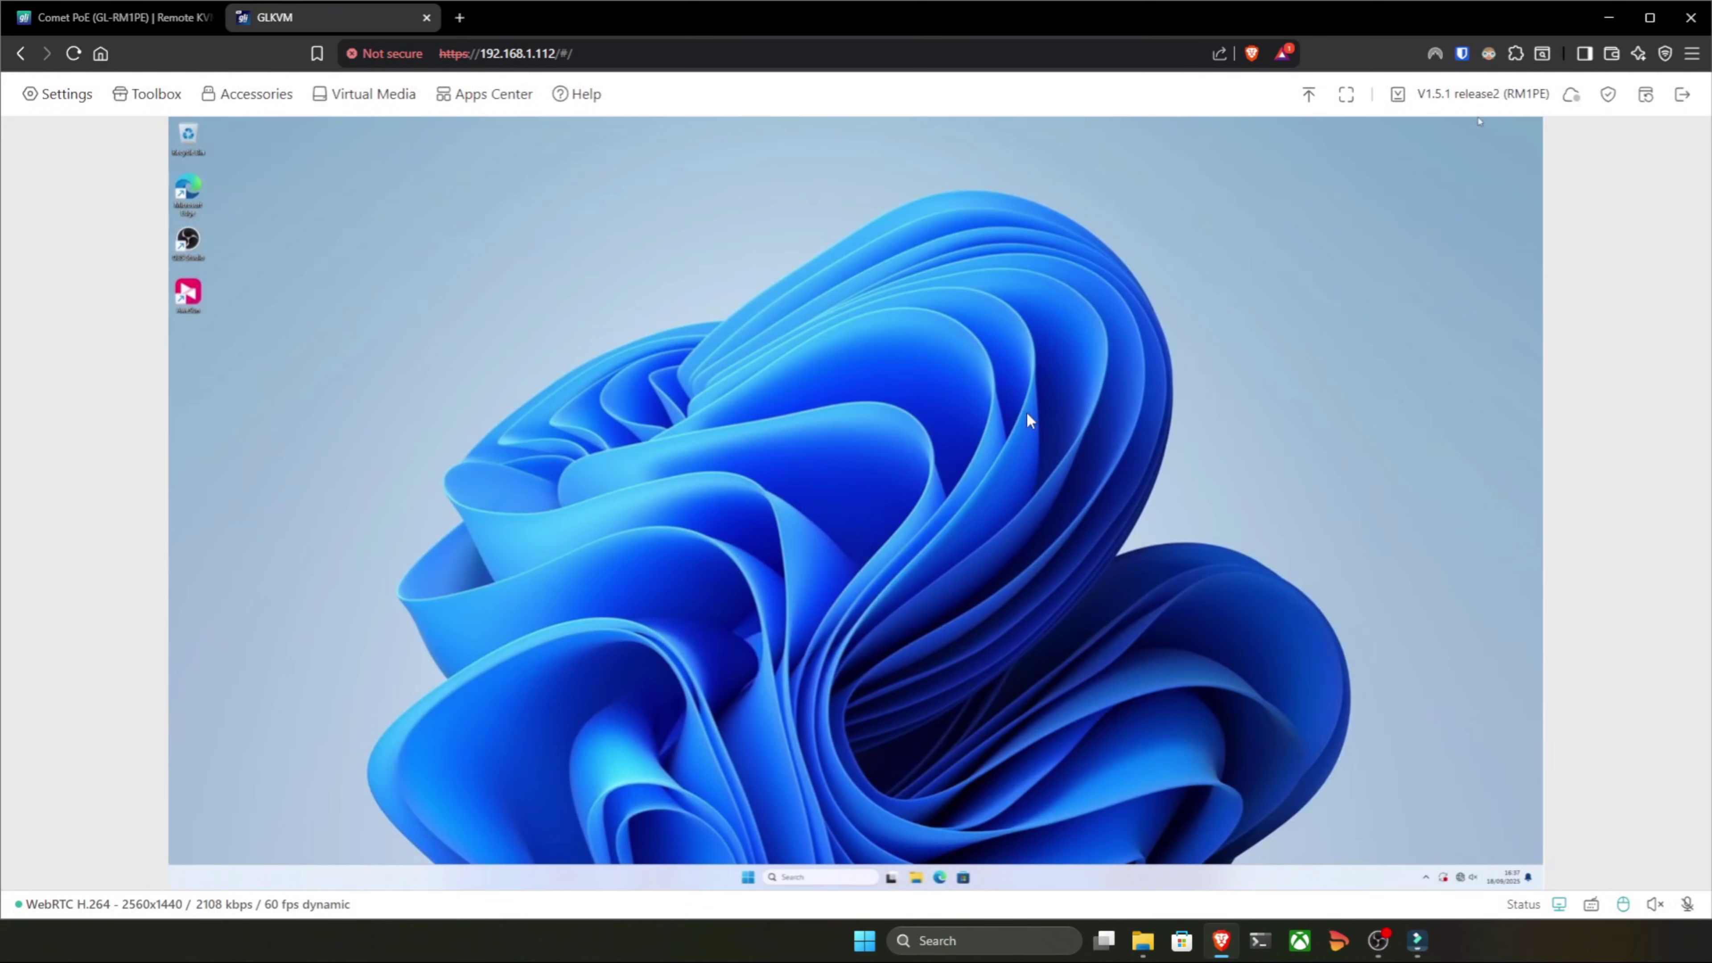
pyautogui.moveTo(1571, 112)
# - Set the KVM video quality to Ultra-high
pyautogui.click(82, 113)
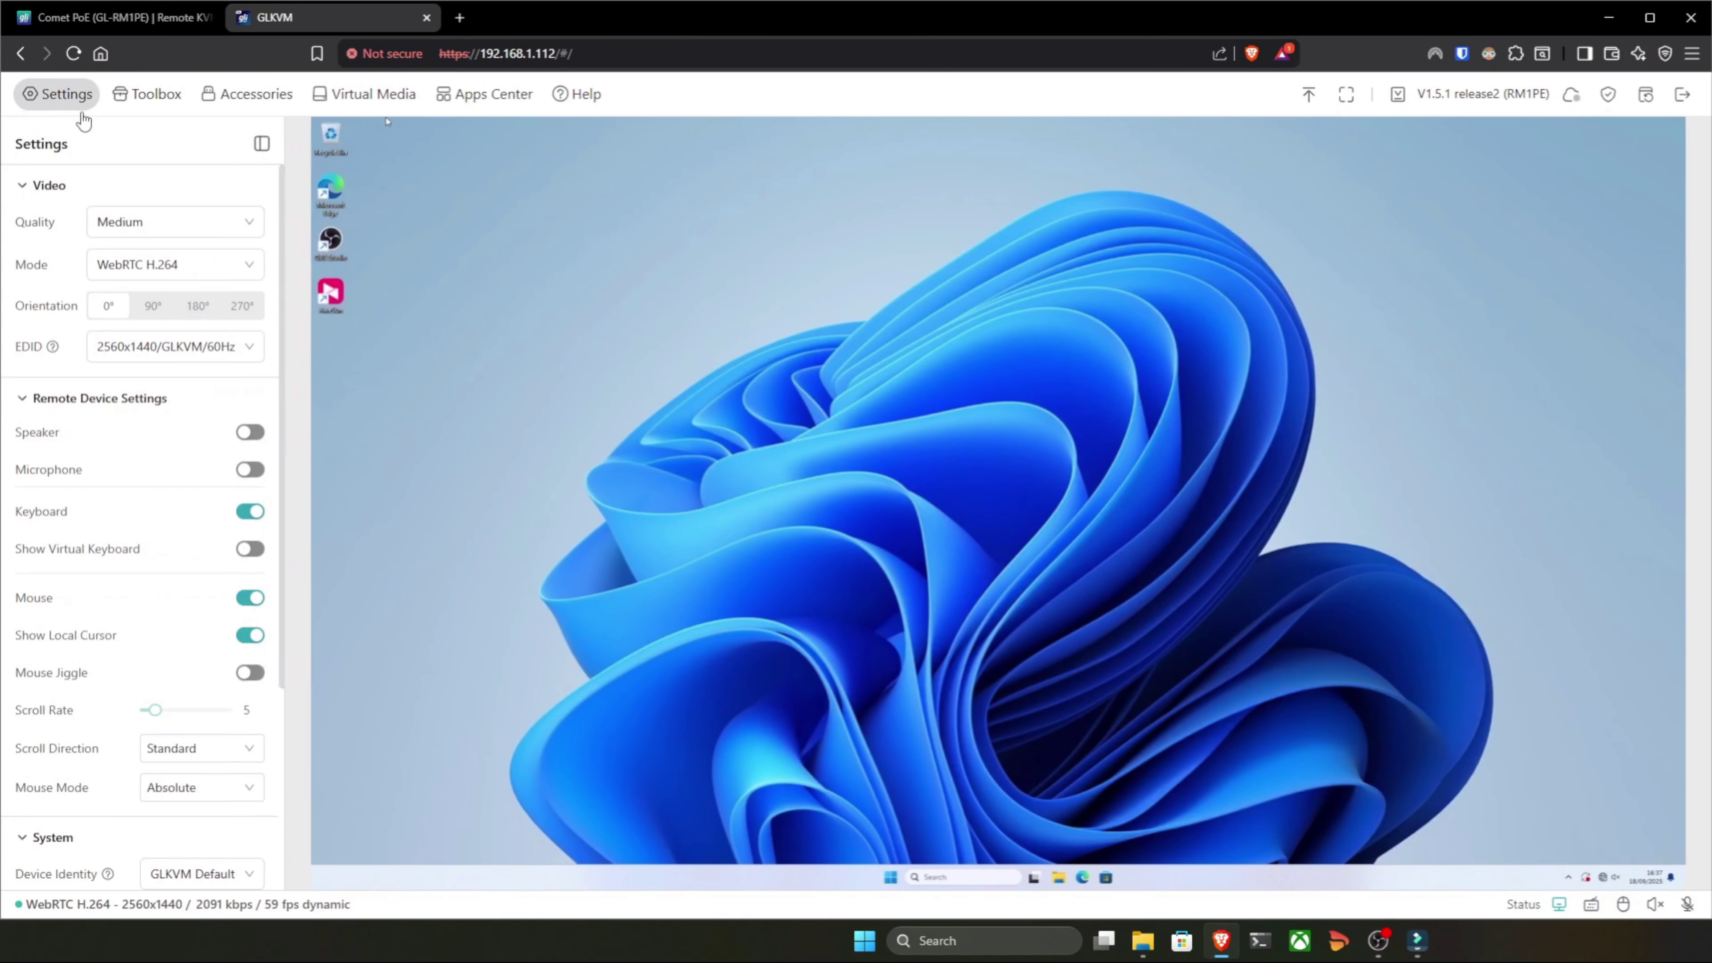
pyautogui.click(161, 223)
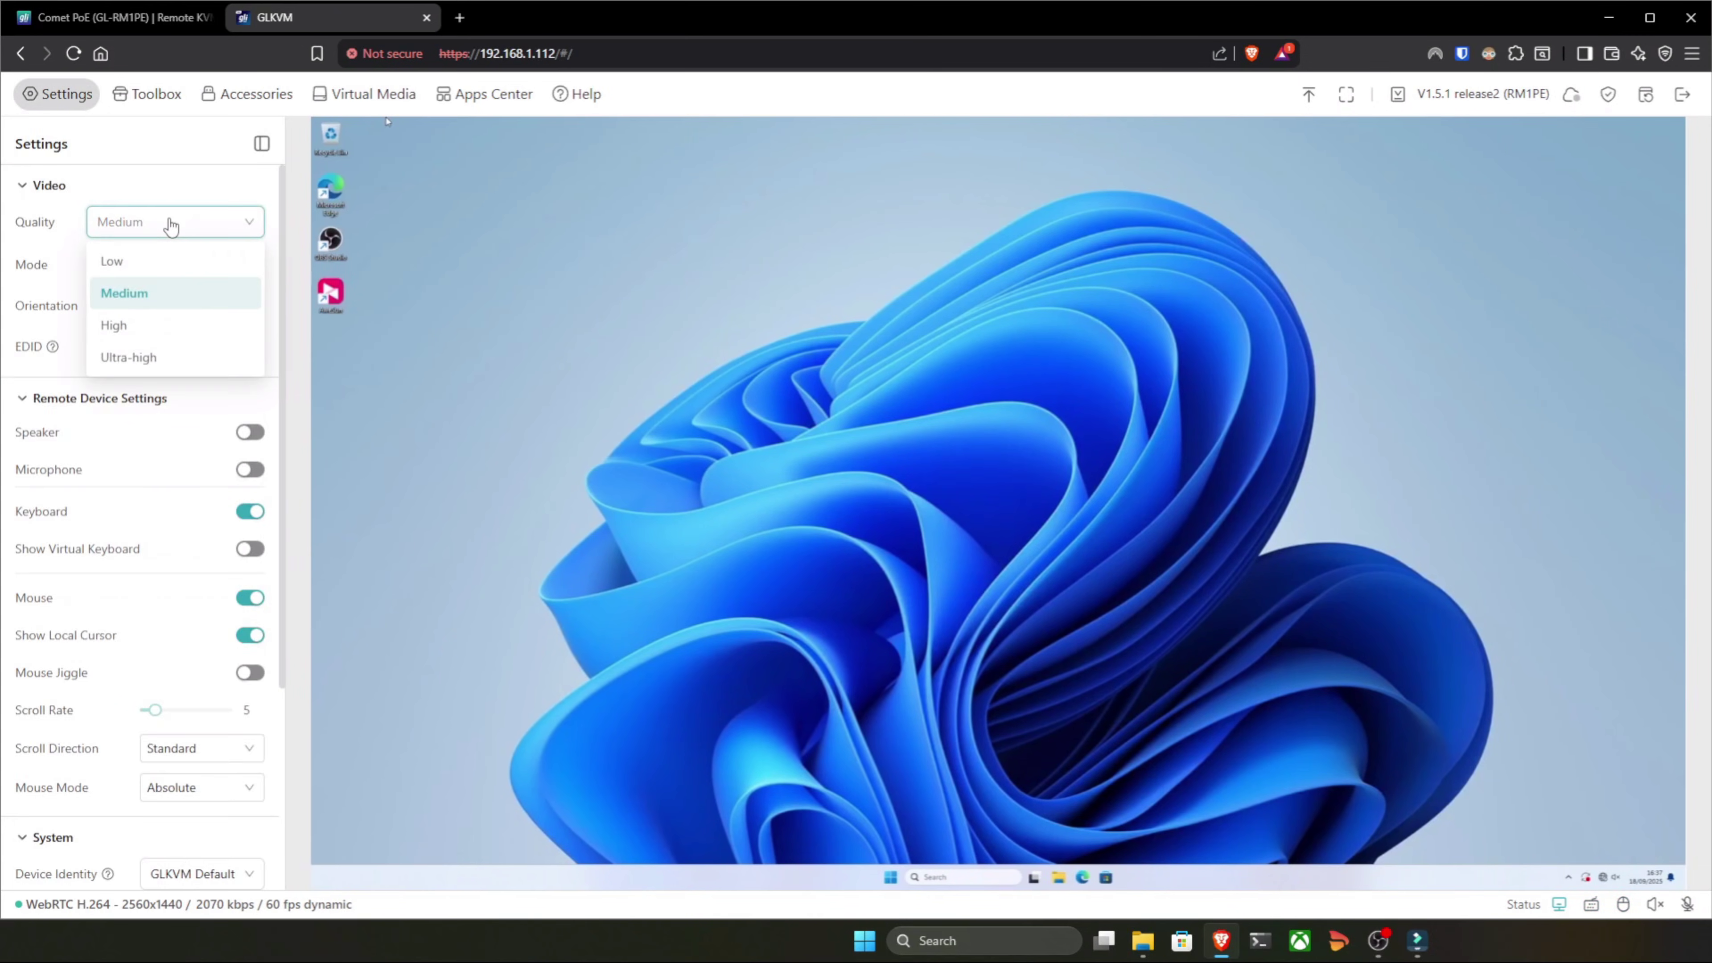
pyautogui.click(150, 360)
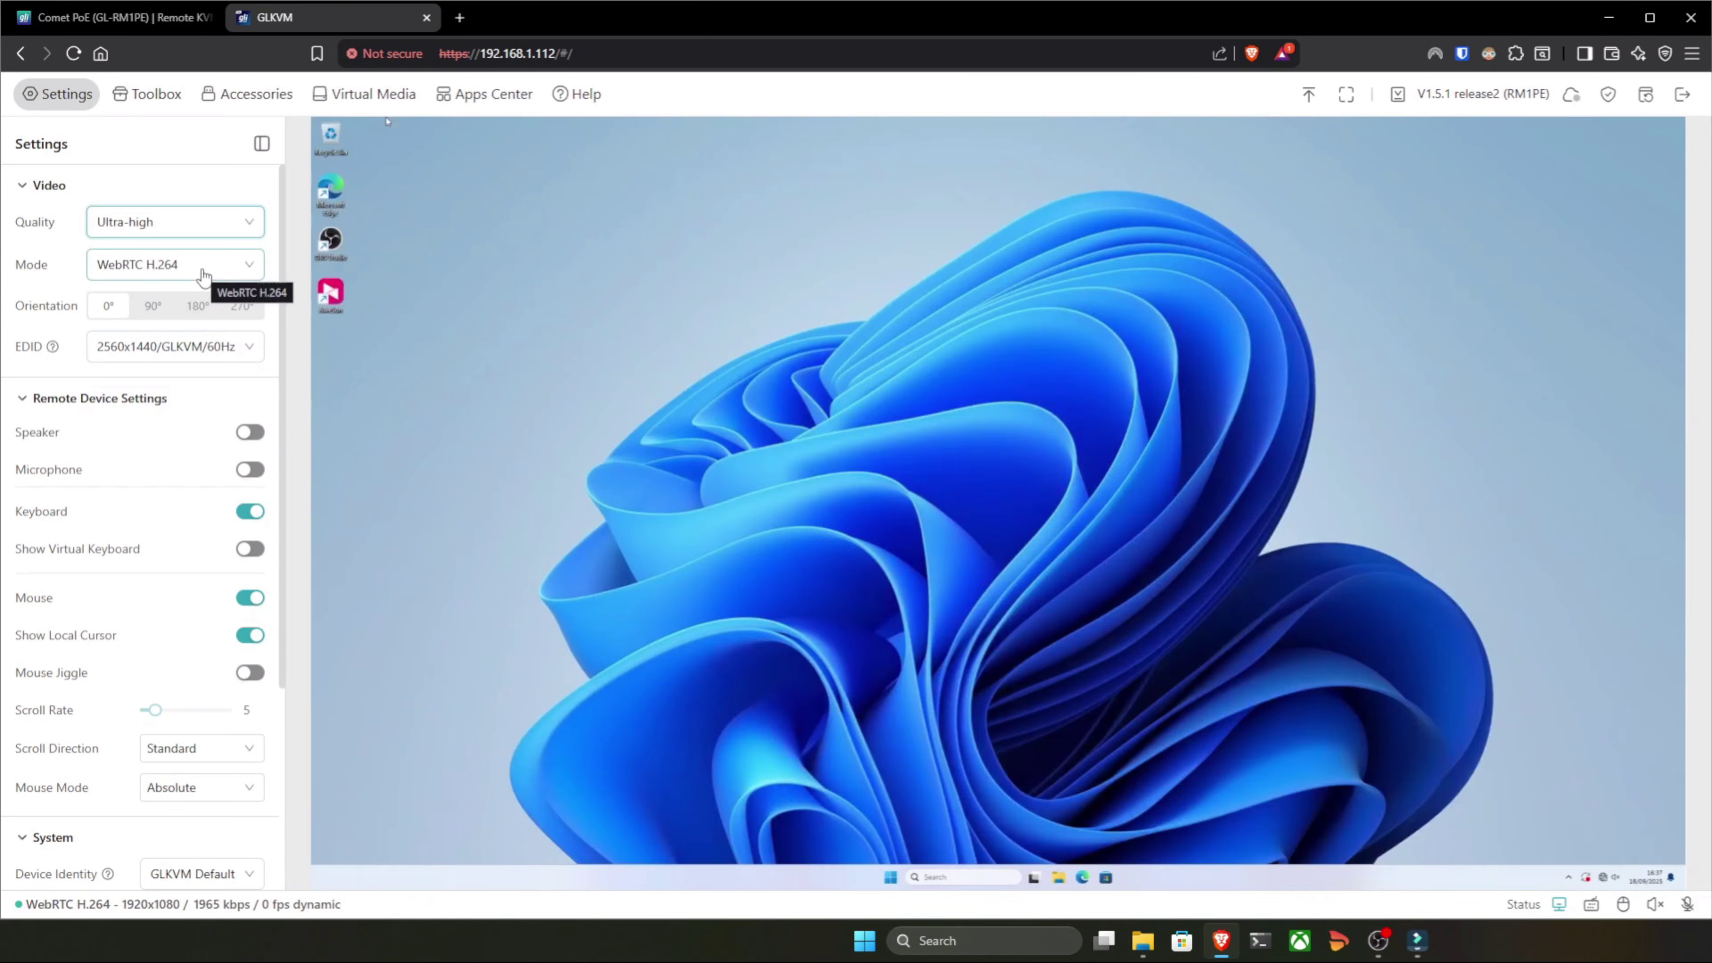
# - Keep the streaming mode, test 270° and 180° orientations, then return to 0°
pyautogui.click(204, 273)
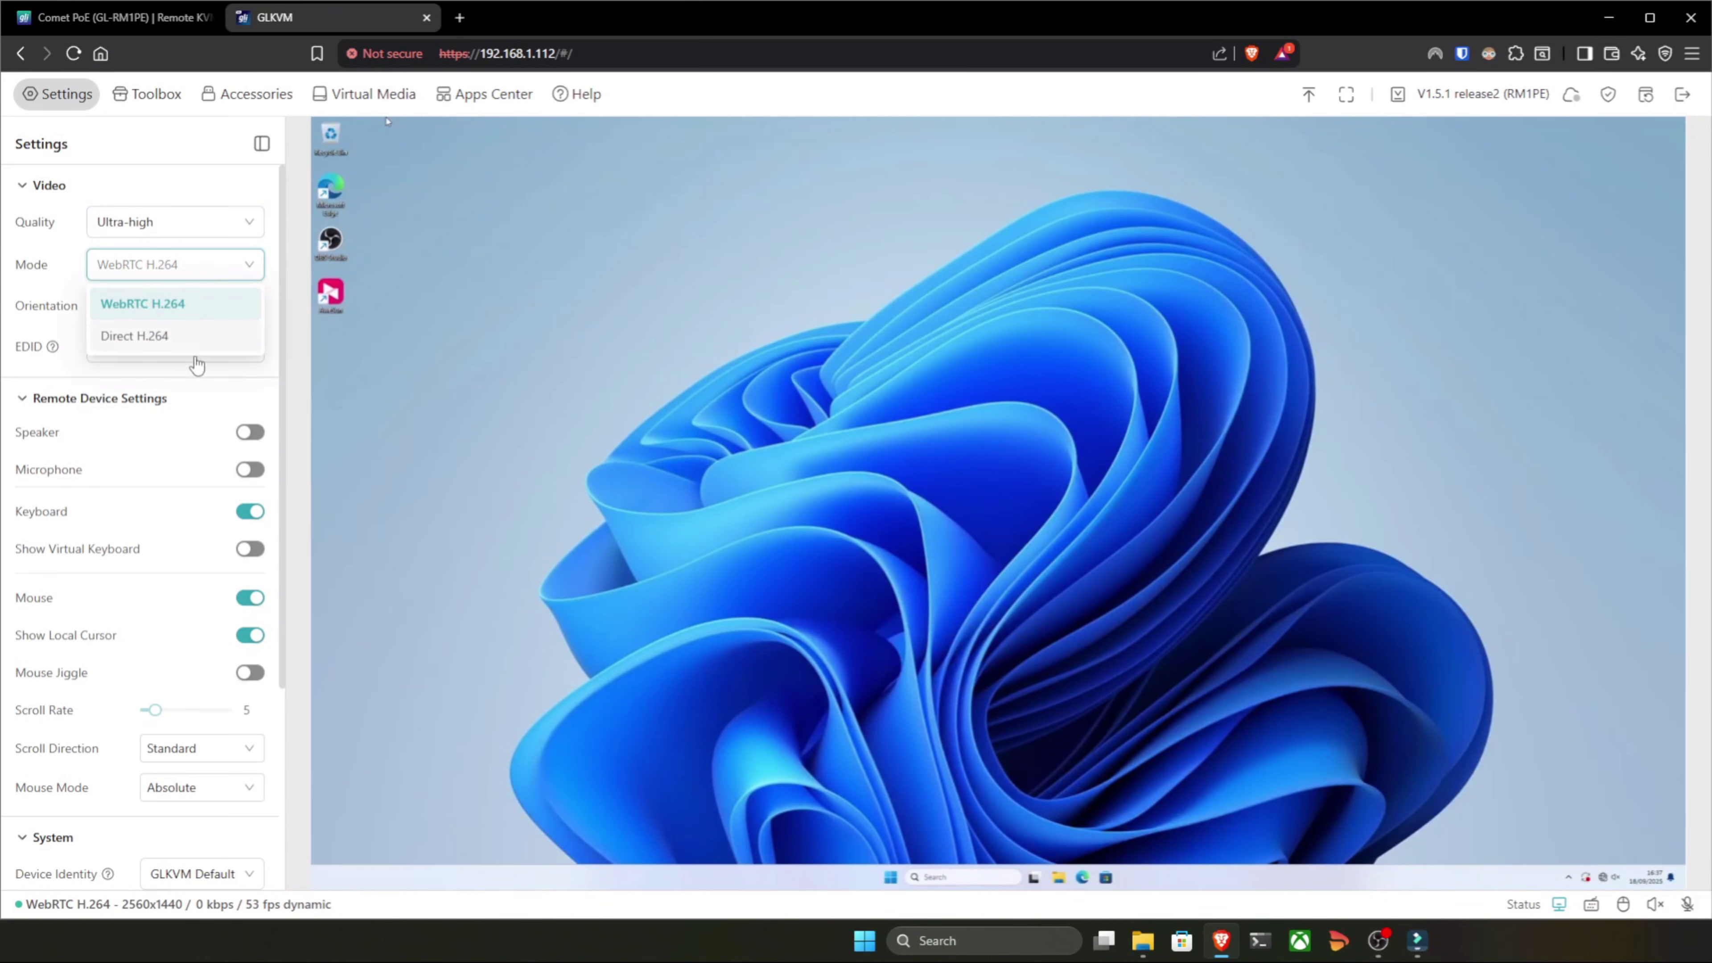
pyautogui.click(215, 275)
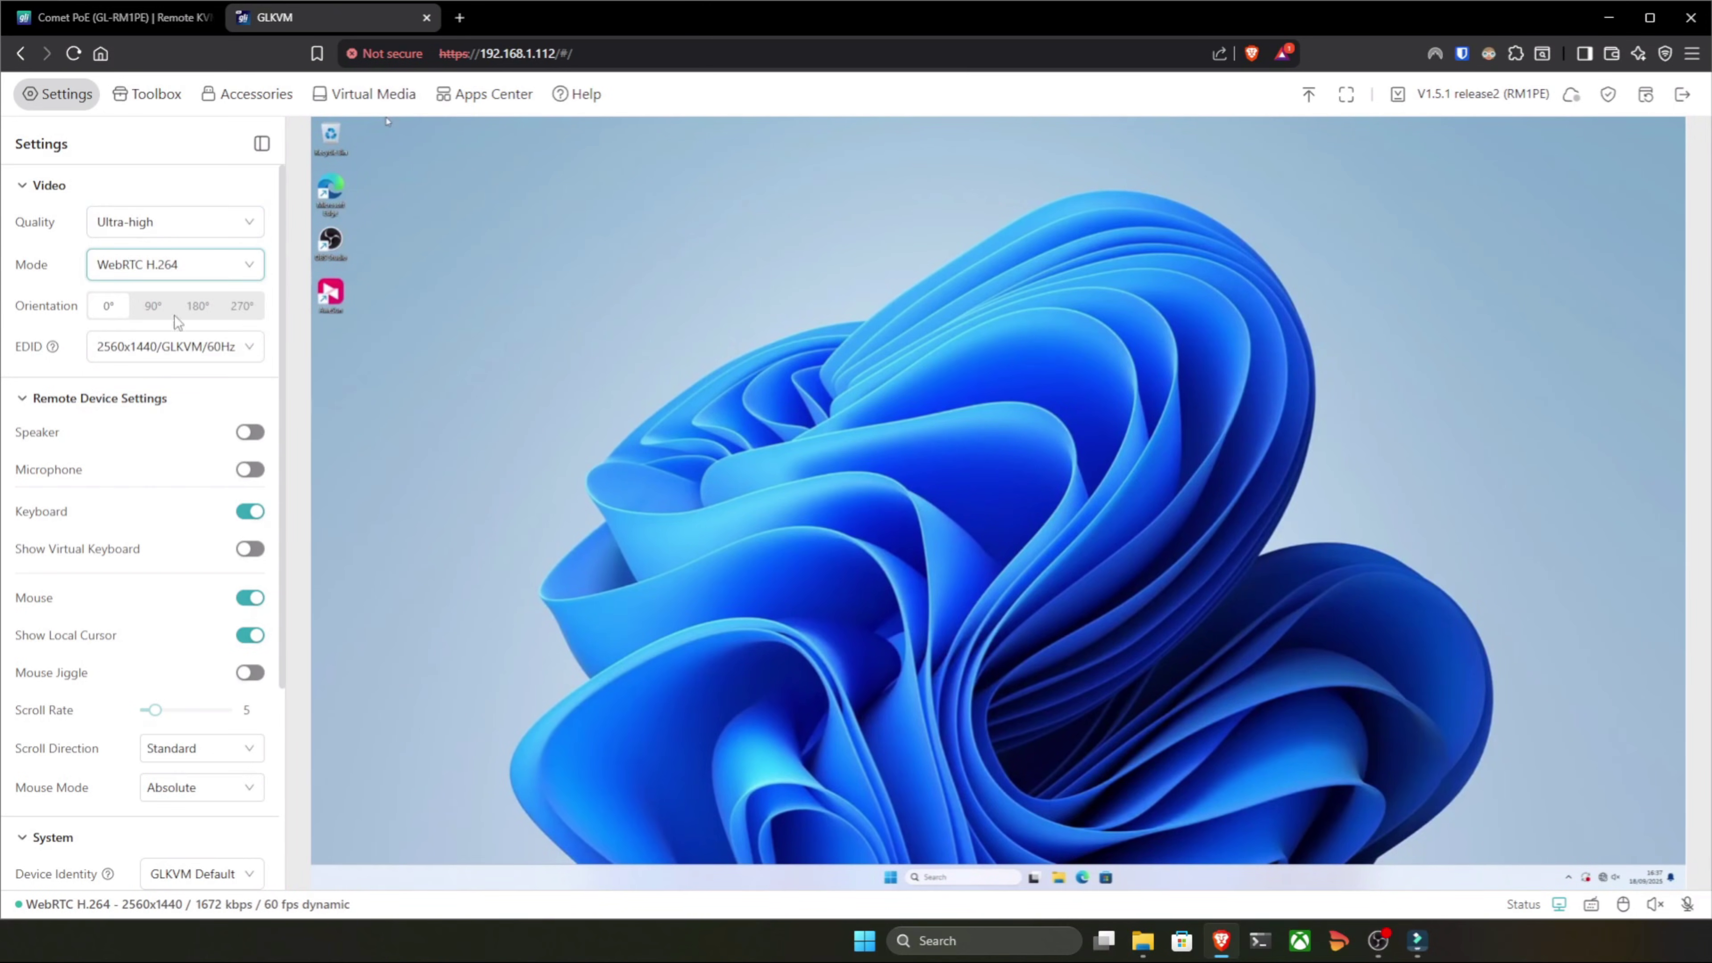
pyautogui.click(243, 309)
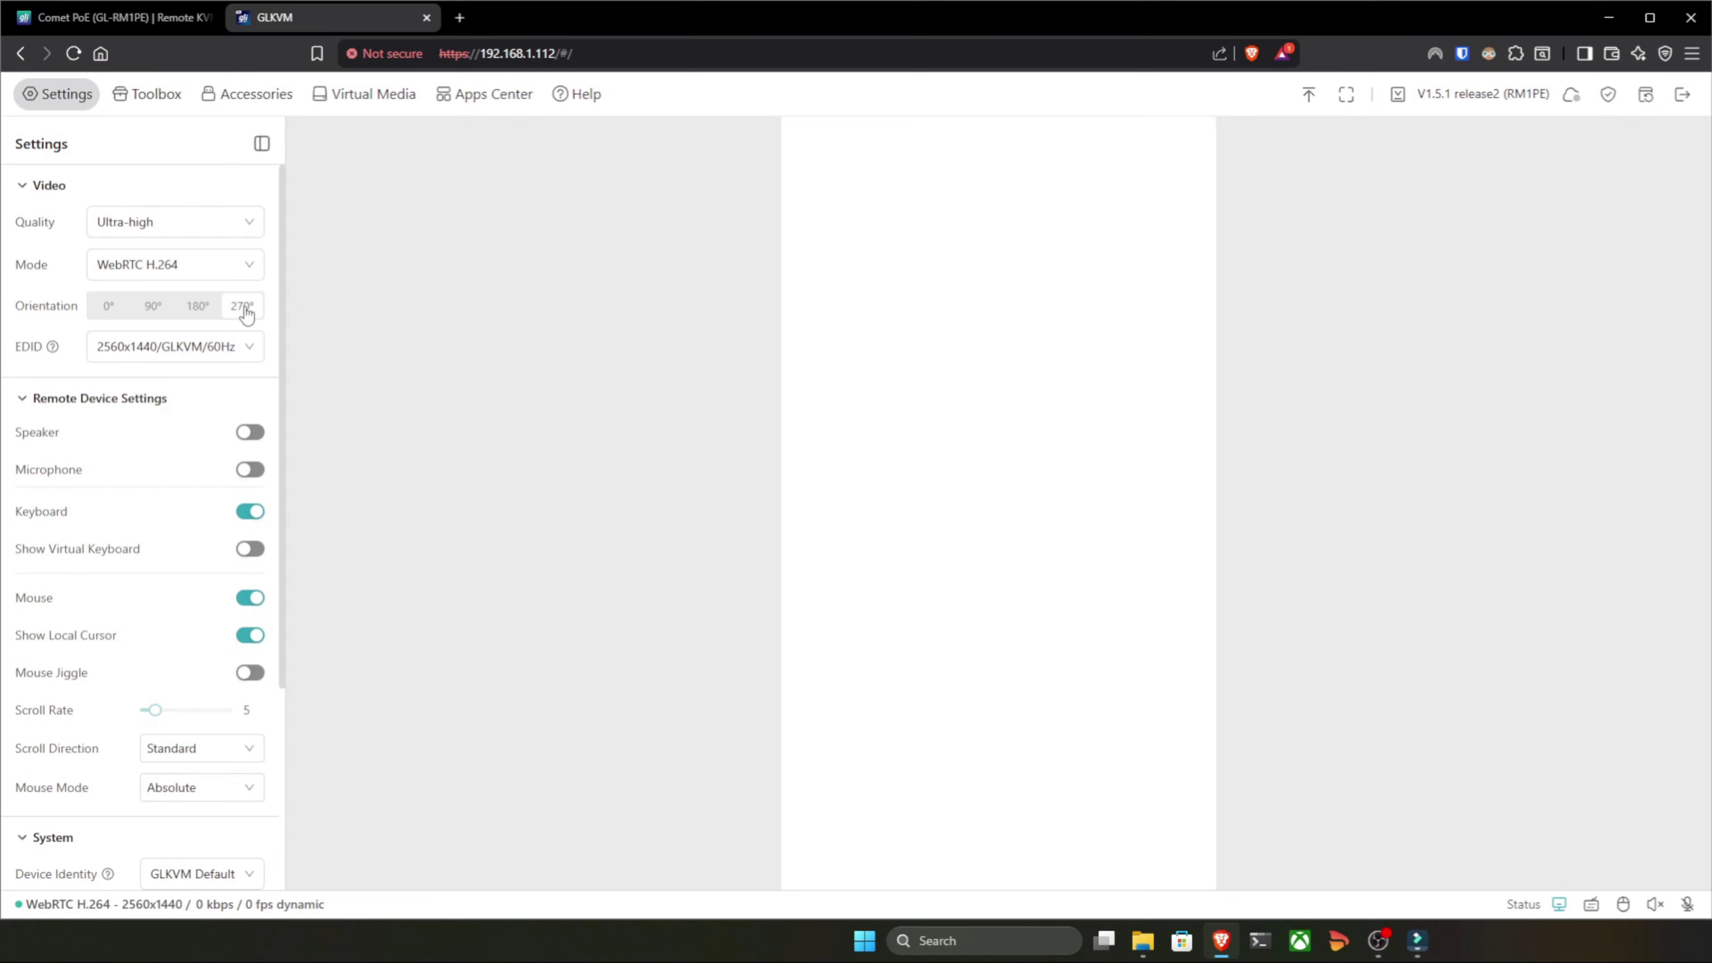
pyautogui.click(195, 313)
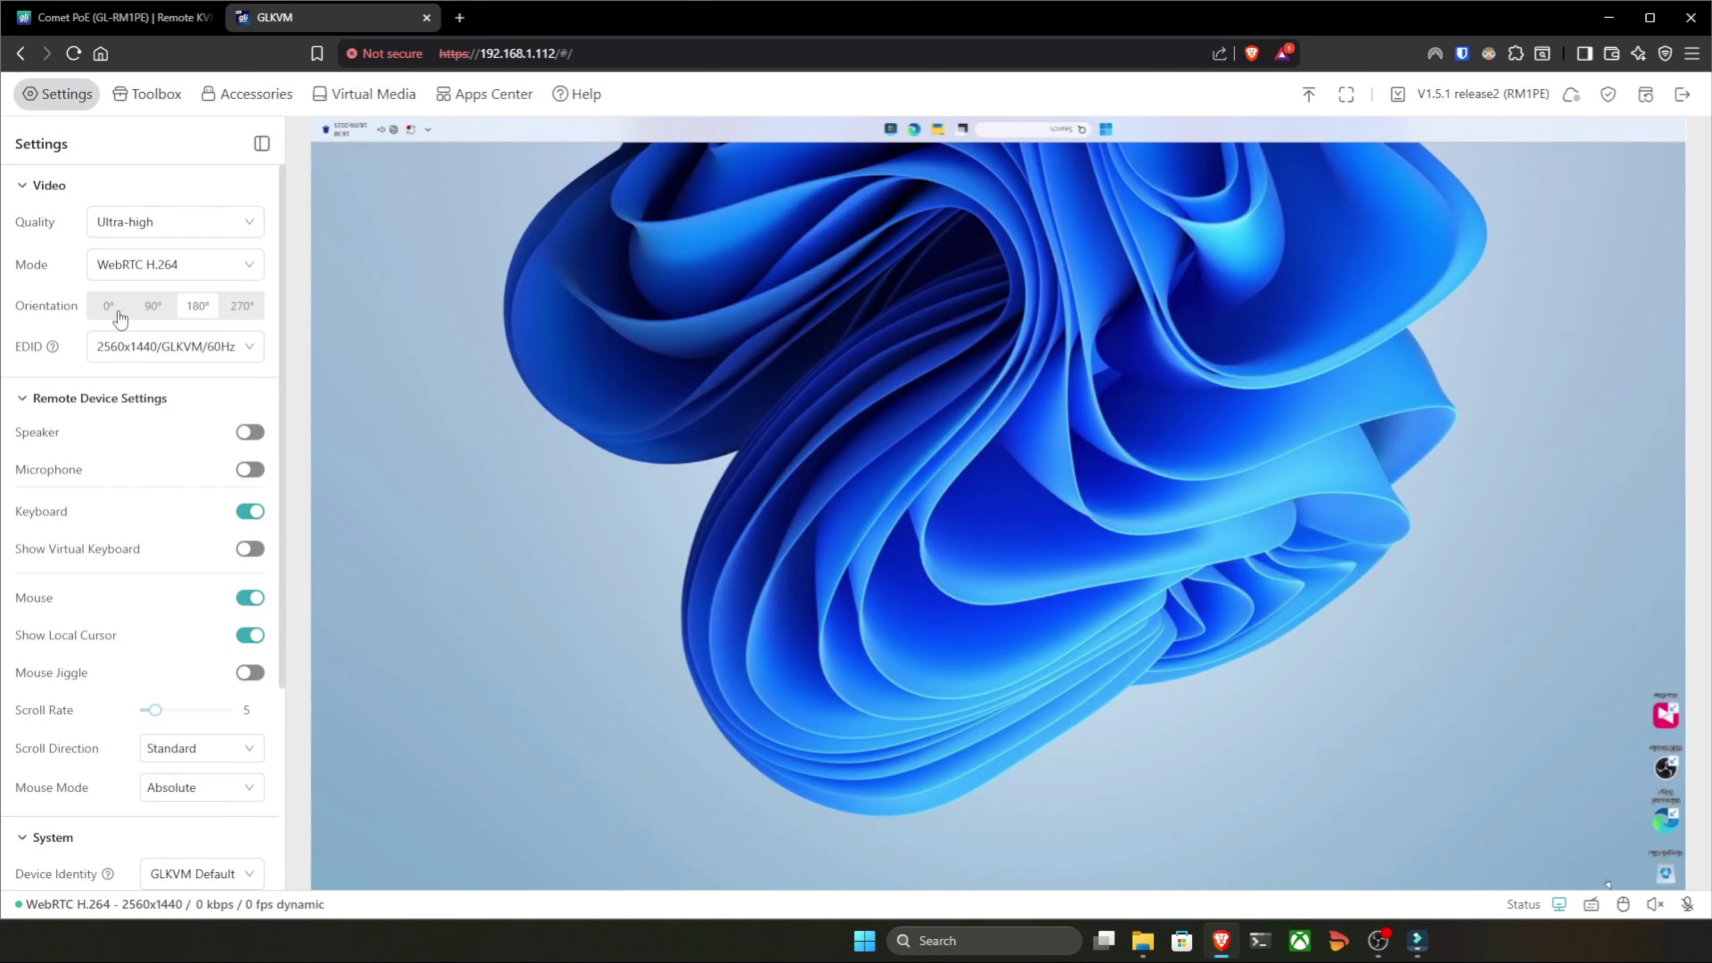
pyautogui.click(113, 310)
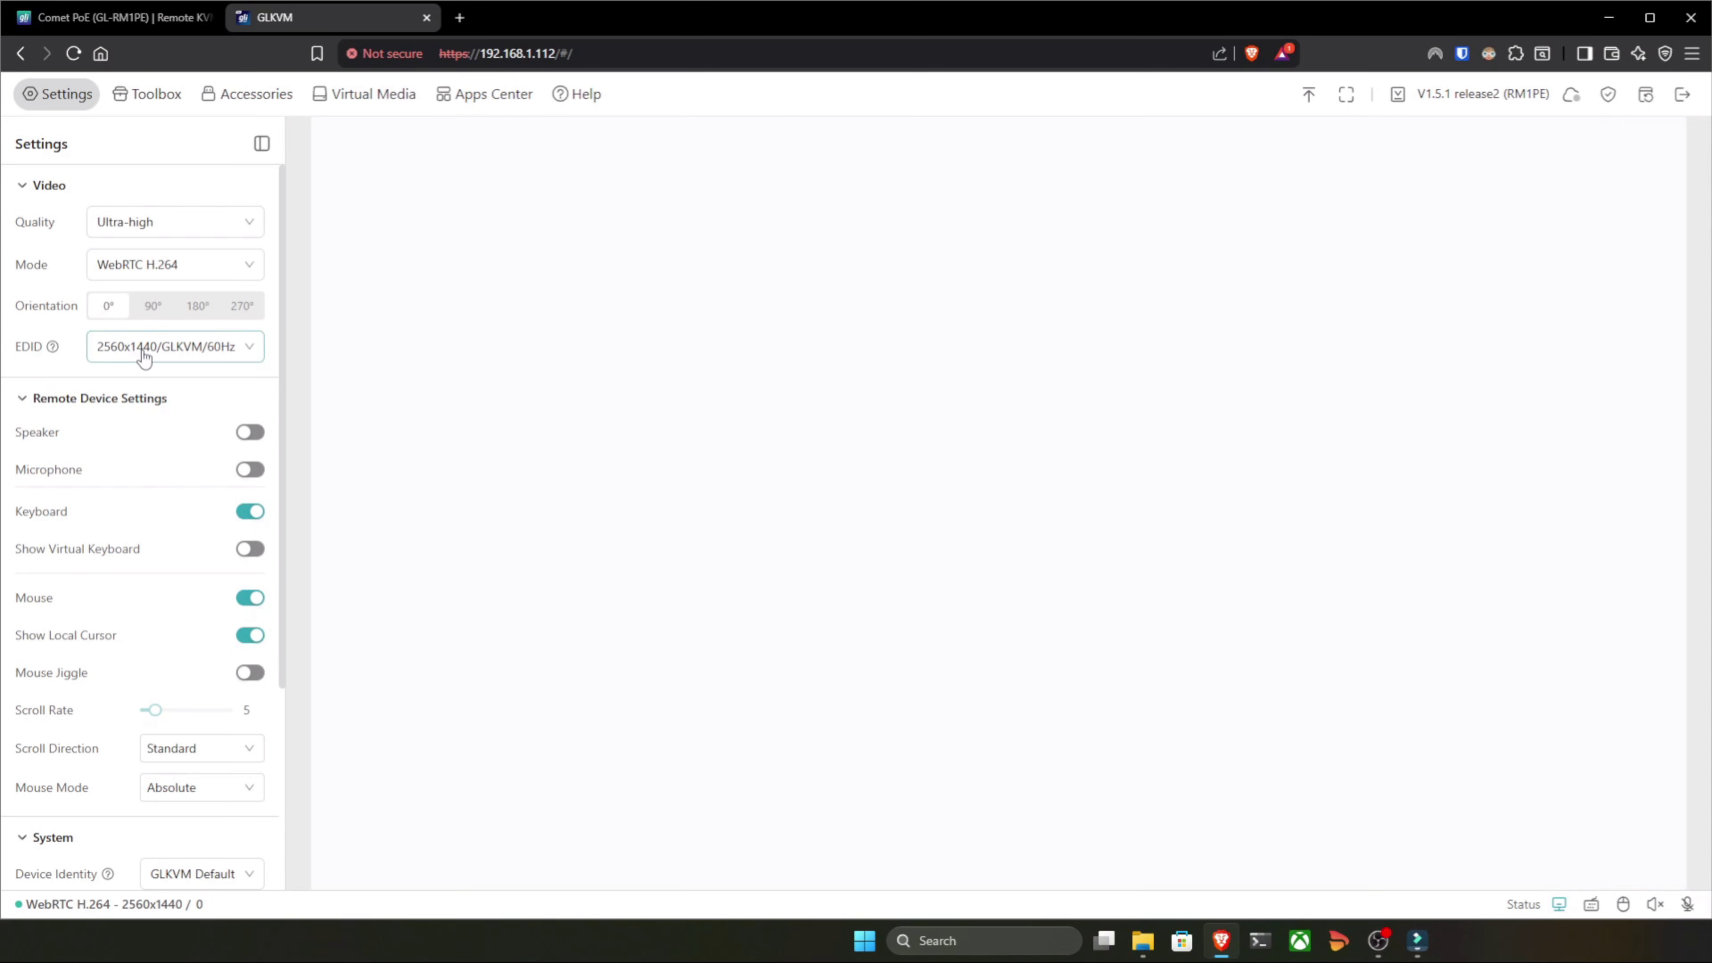
pyautogui.click(143, 356)
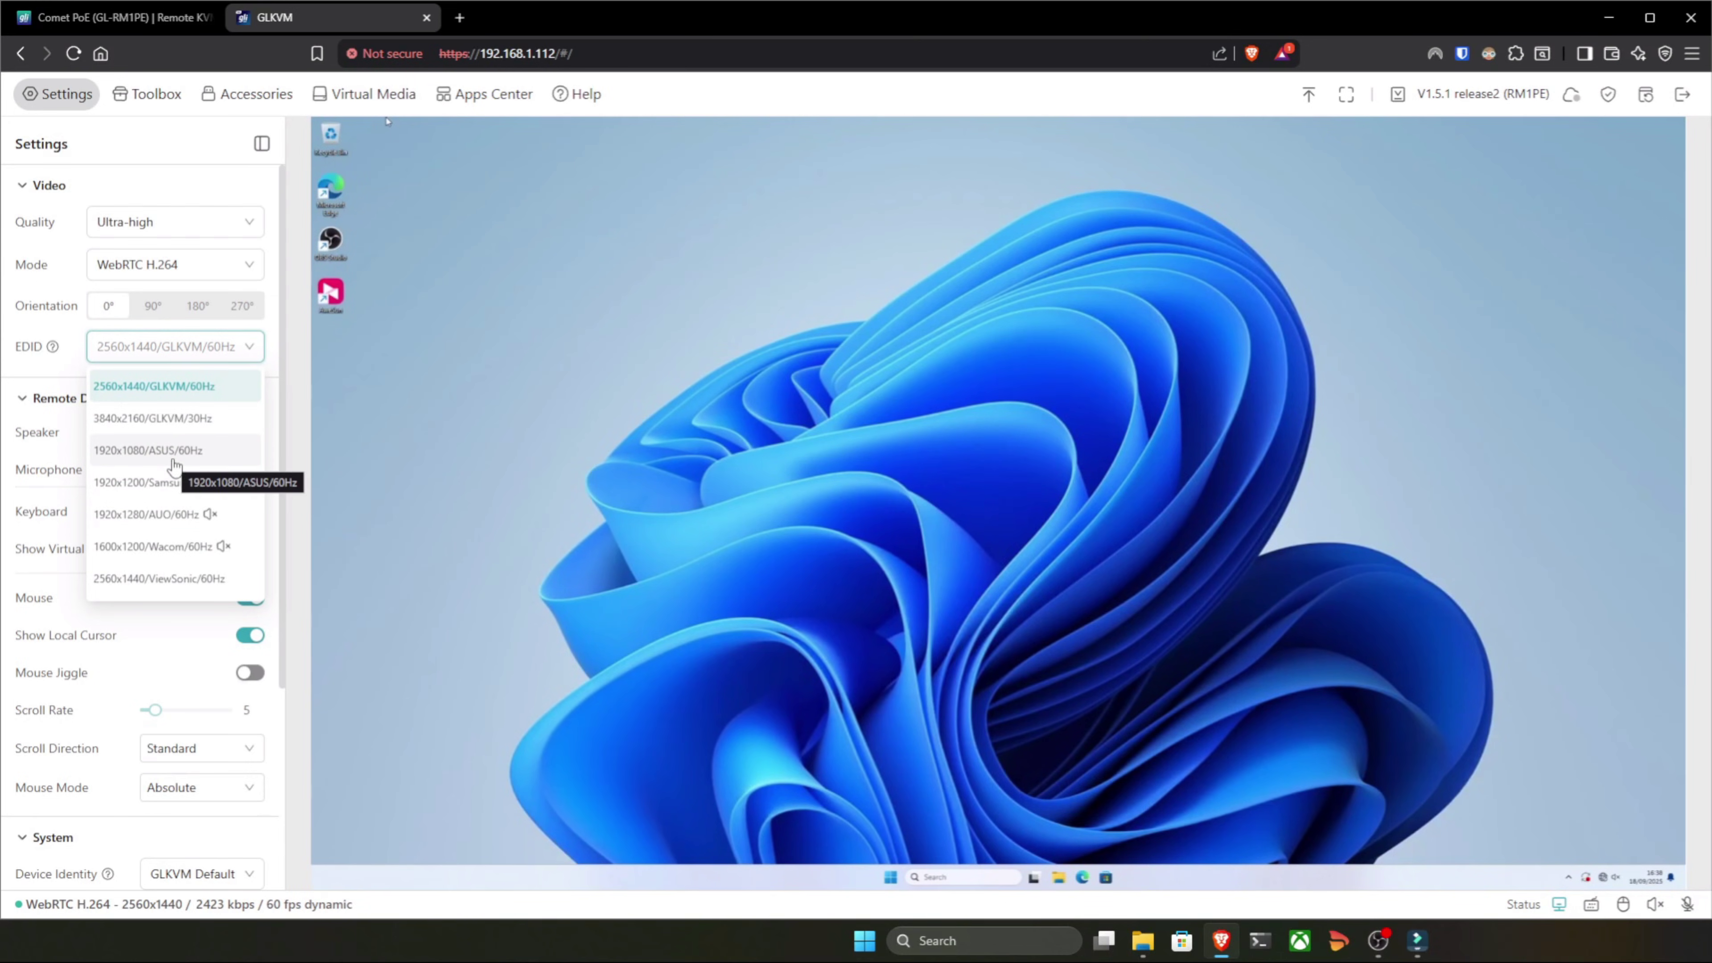
# - Apply the 1920x1080/ASUS/60Hz EDID, enable Speaker and Microphone passthrough, and confirm the restart
pyautogui.click(123, 450)
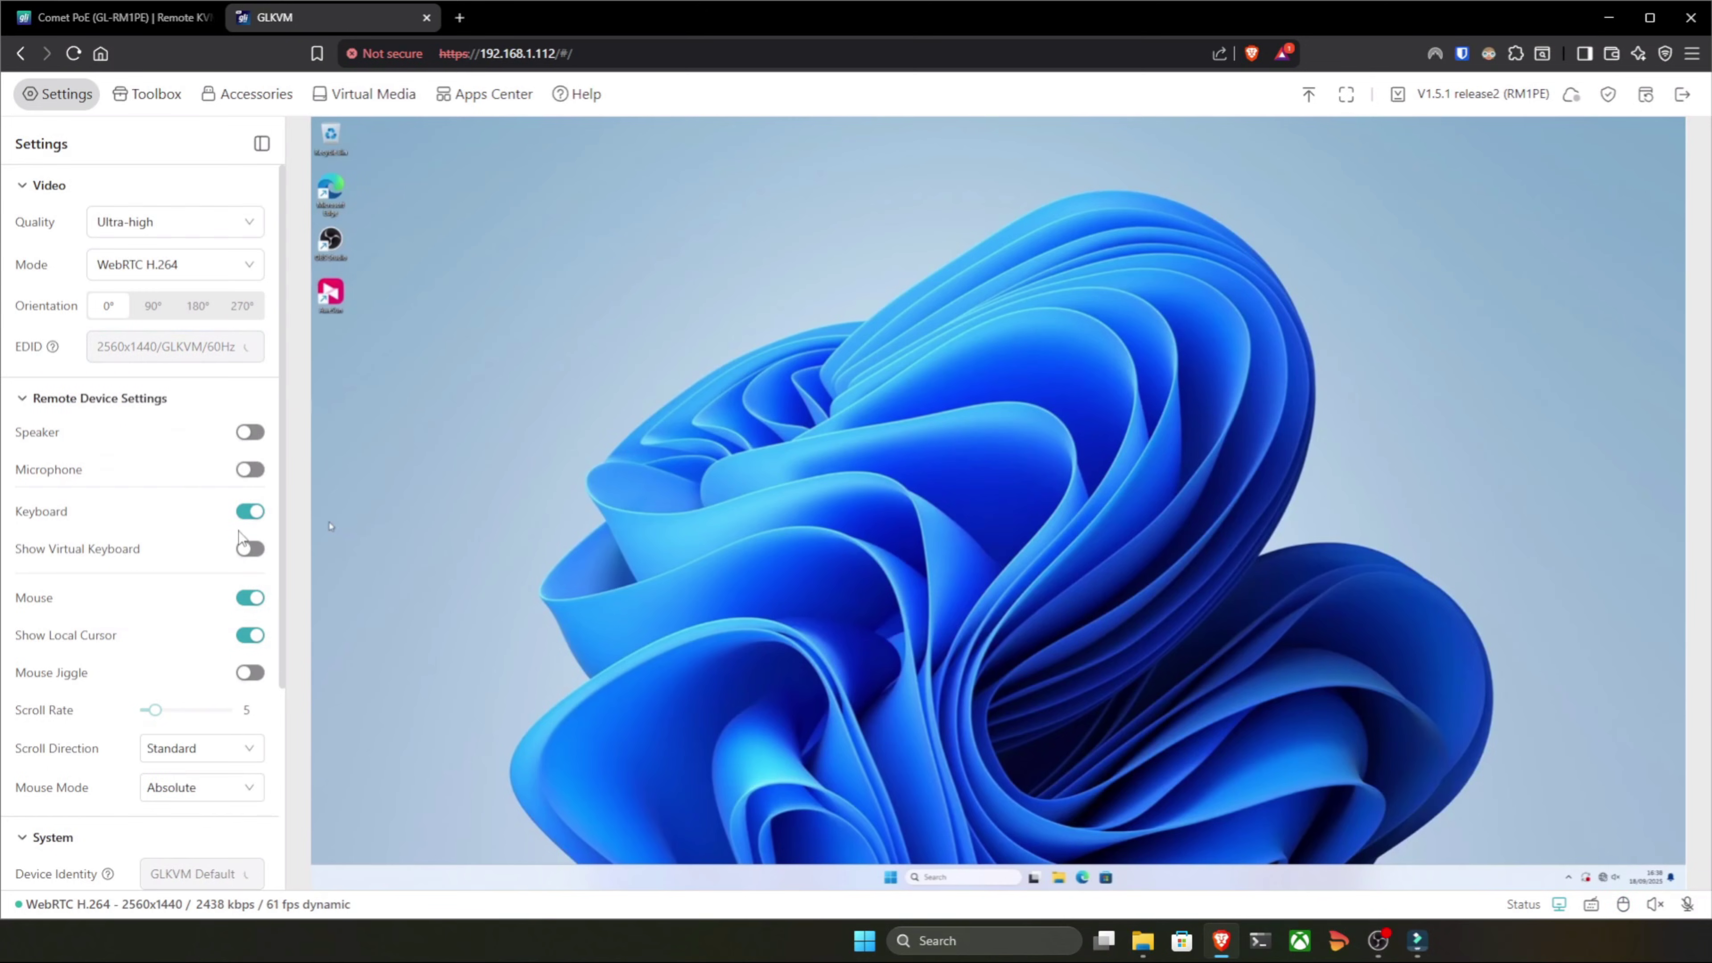
pyautogui.click(253, 406)
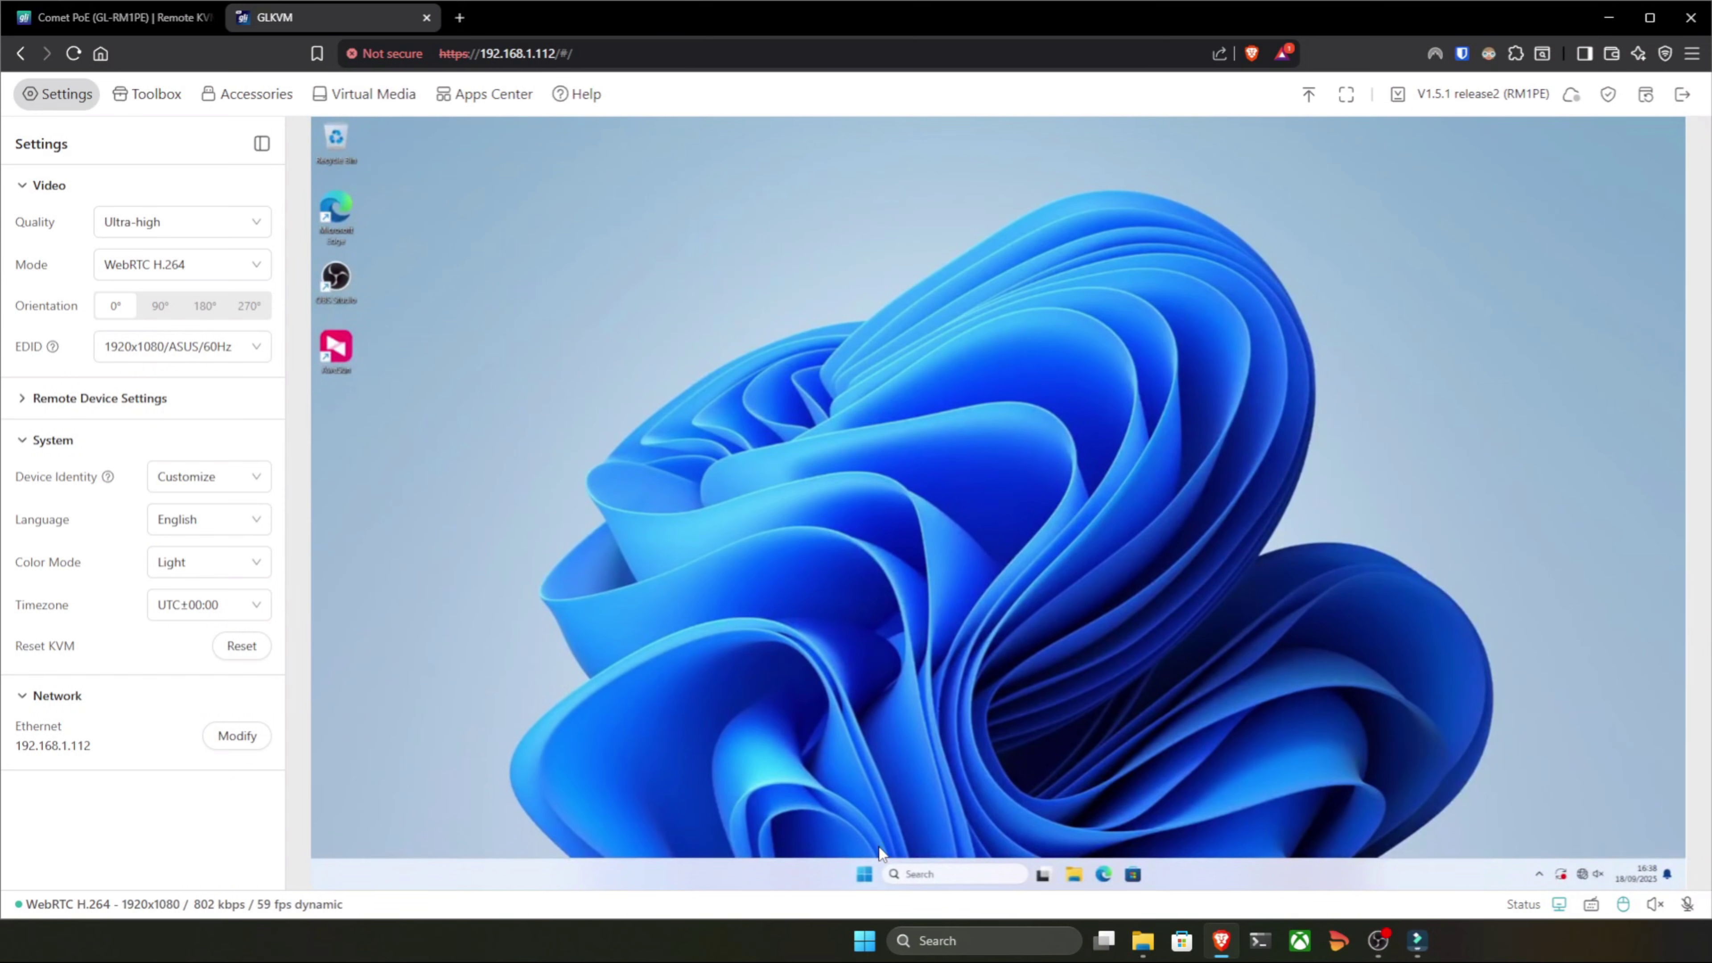
pyautogui.click(101, 398)
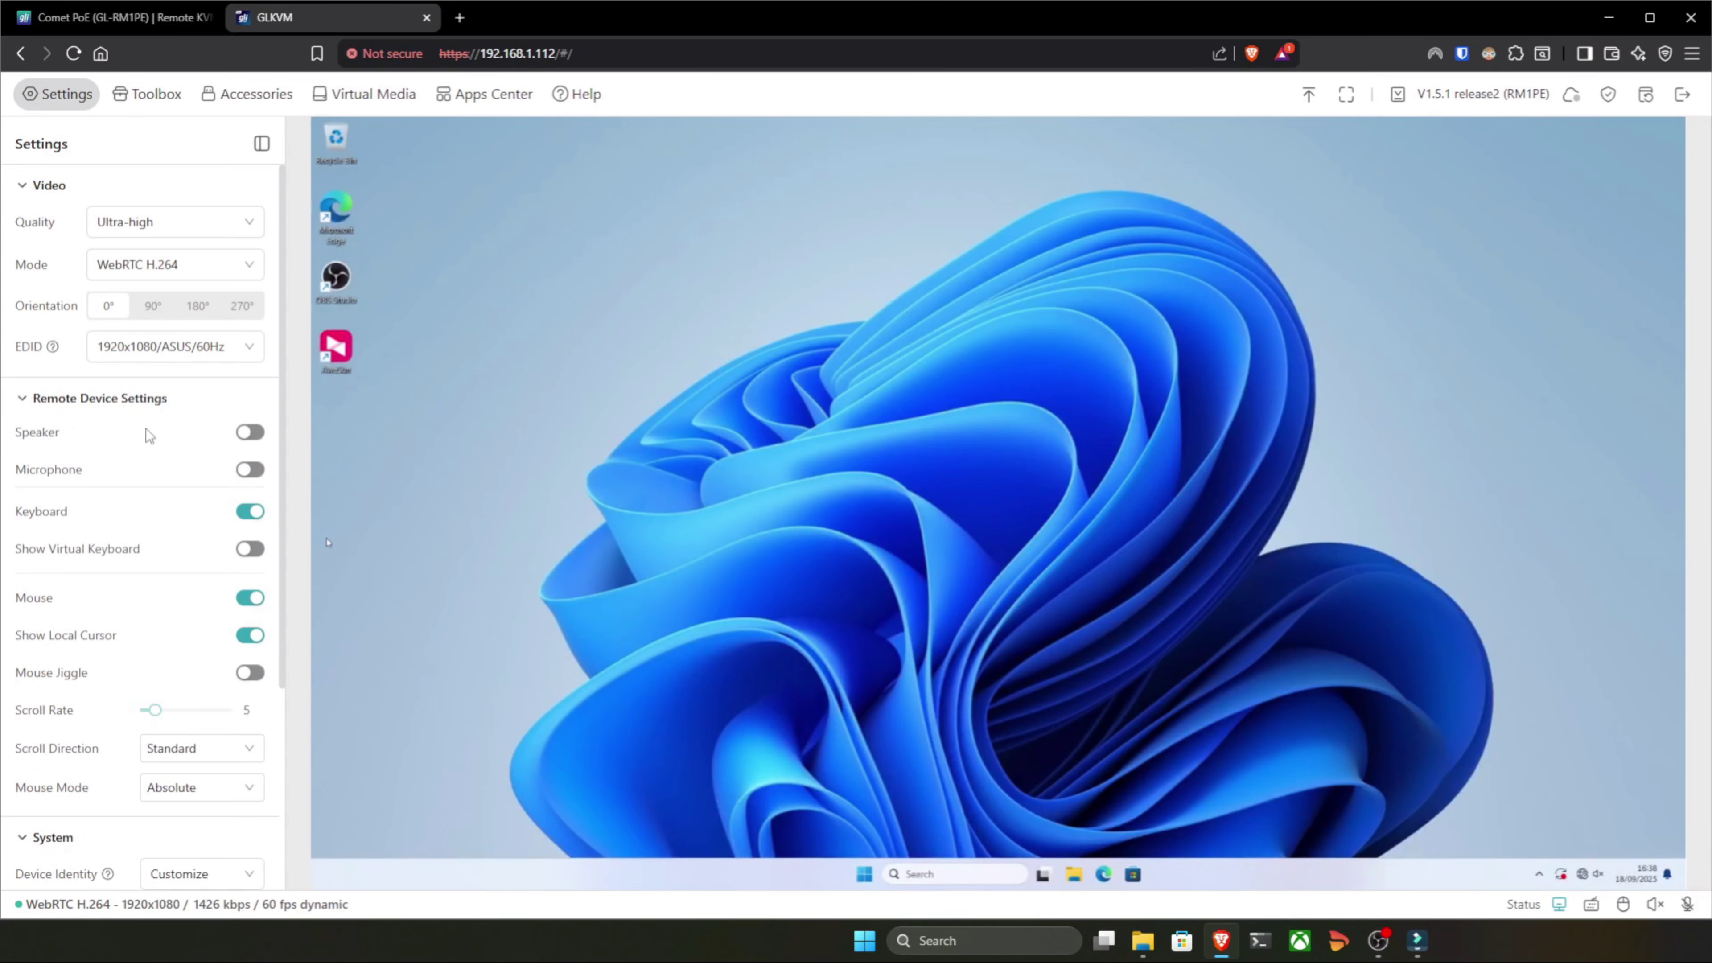
pyautogui.click(250, 433)
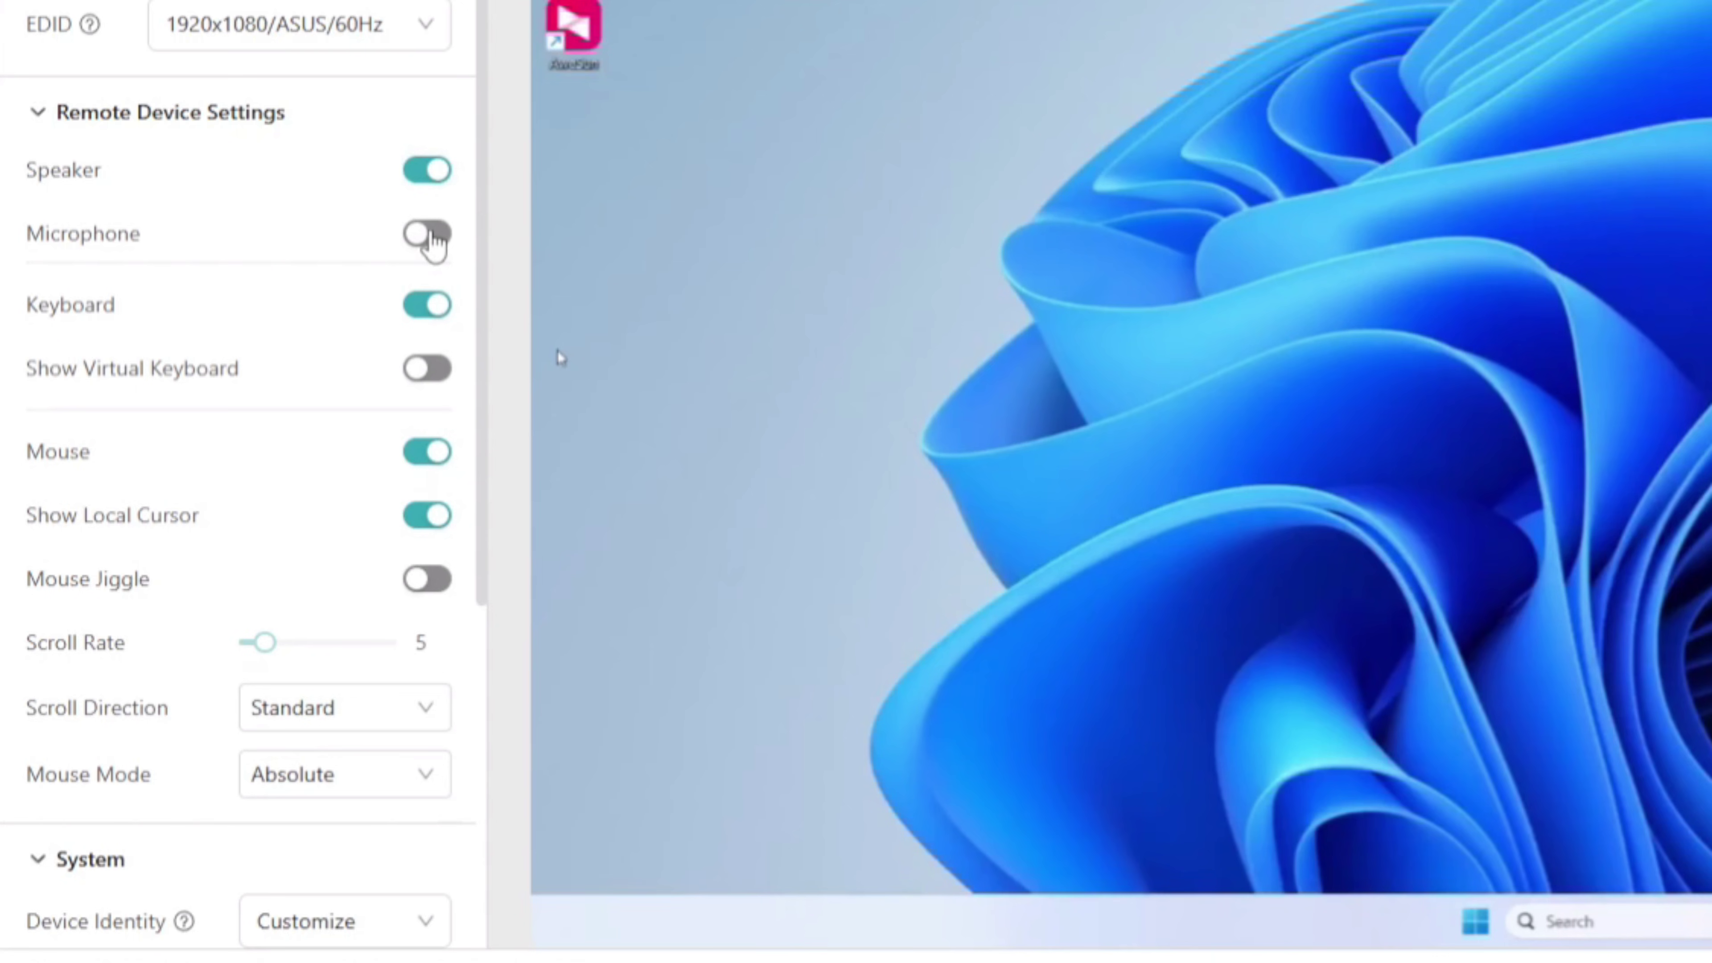
pyautogui.click(428, 235)
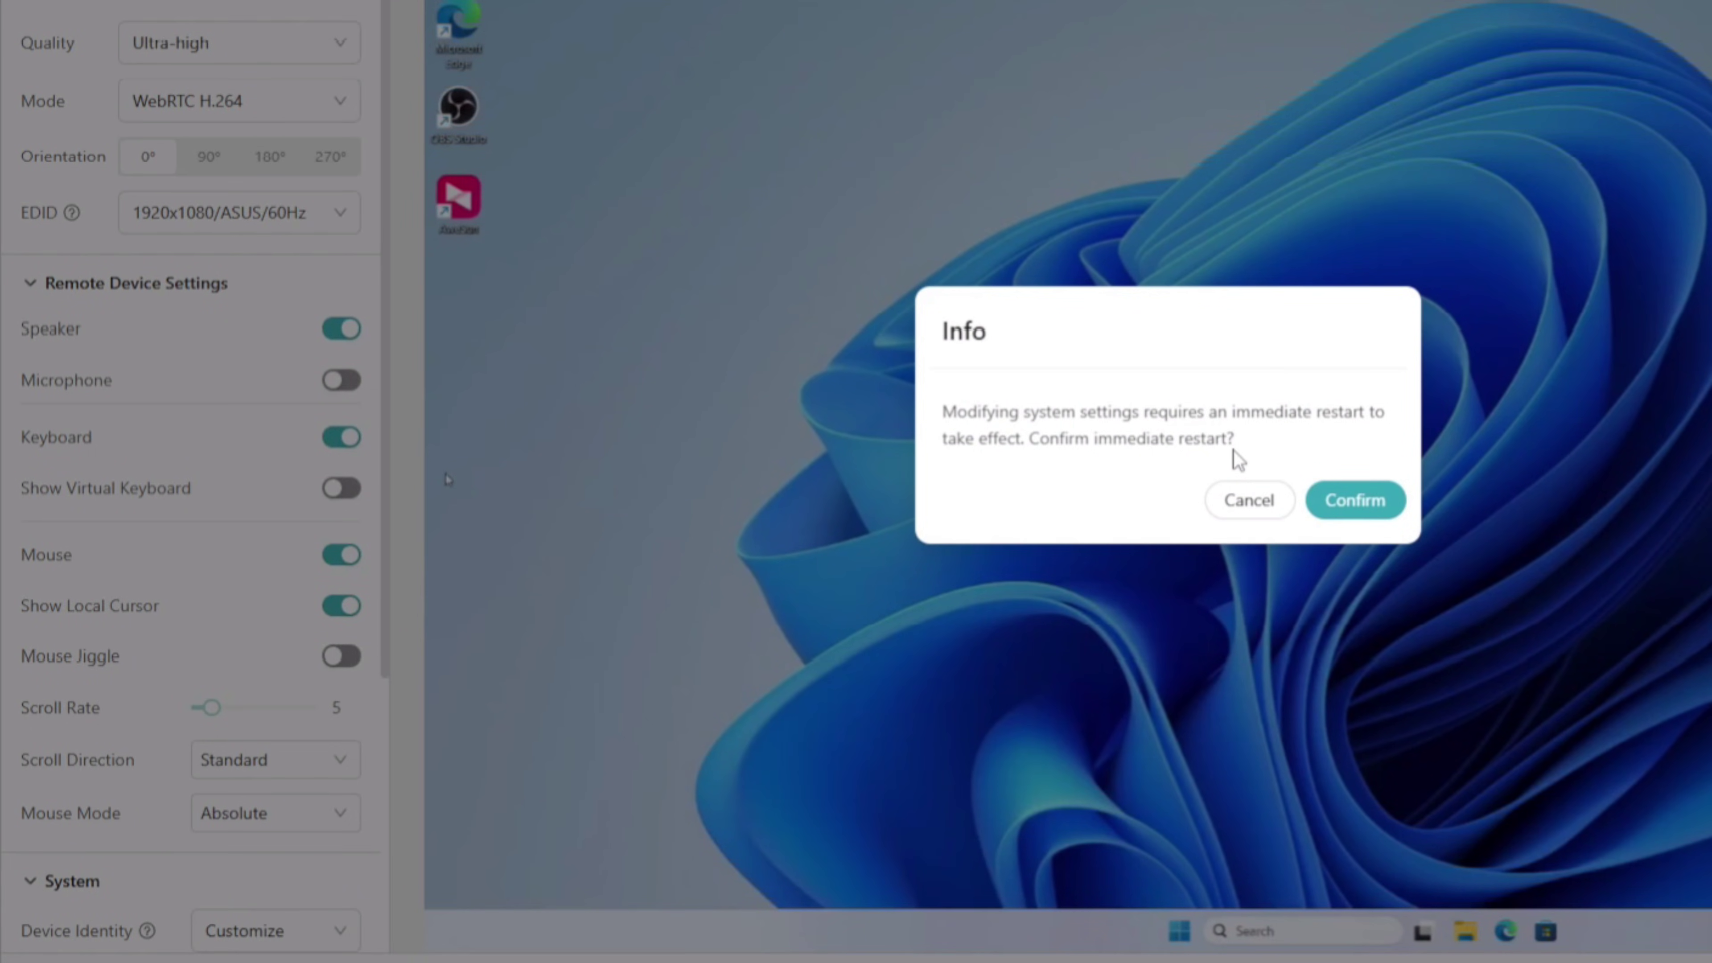
pyautogui.click(1365, 499)
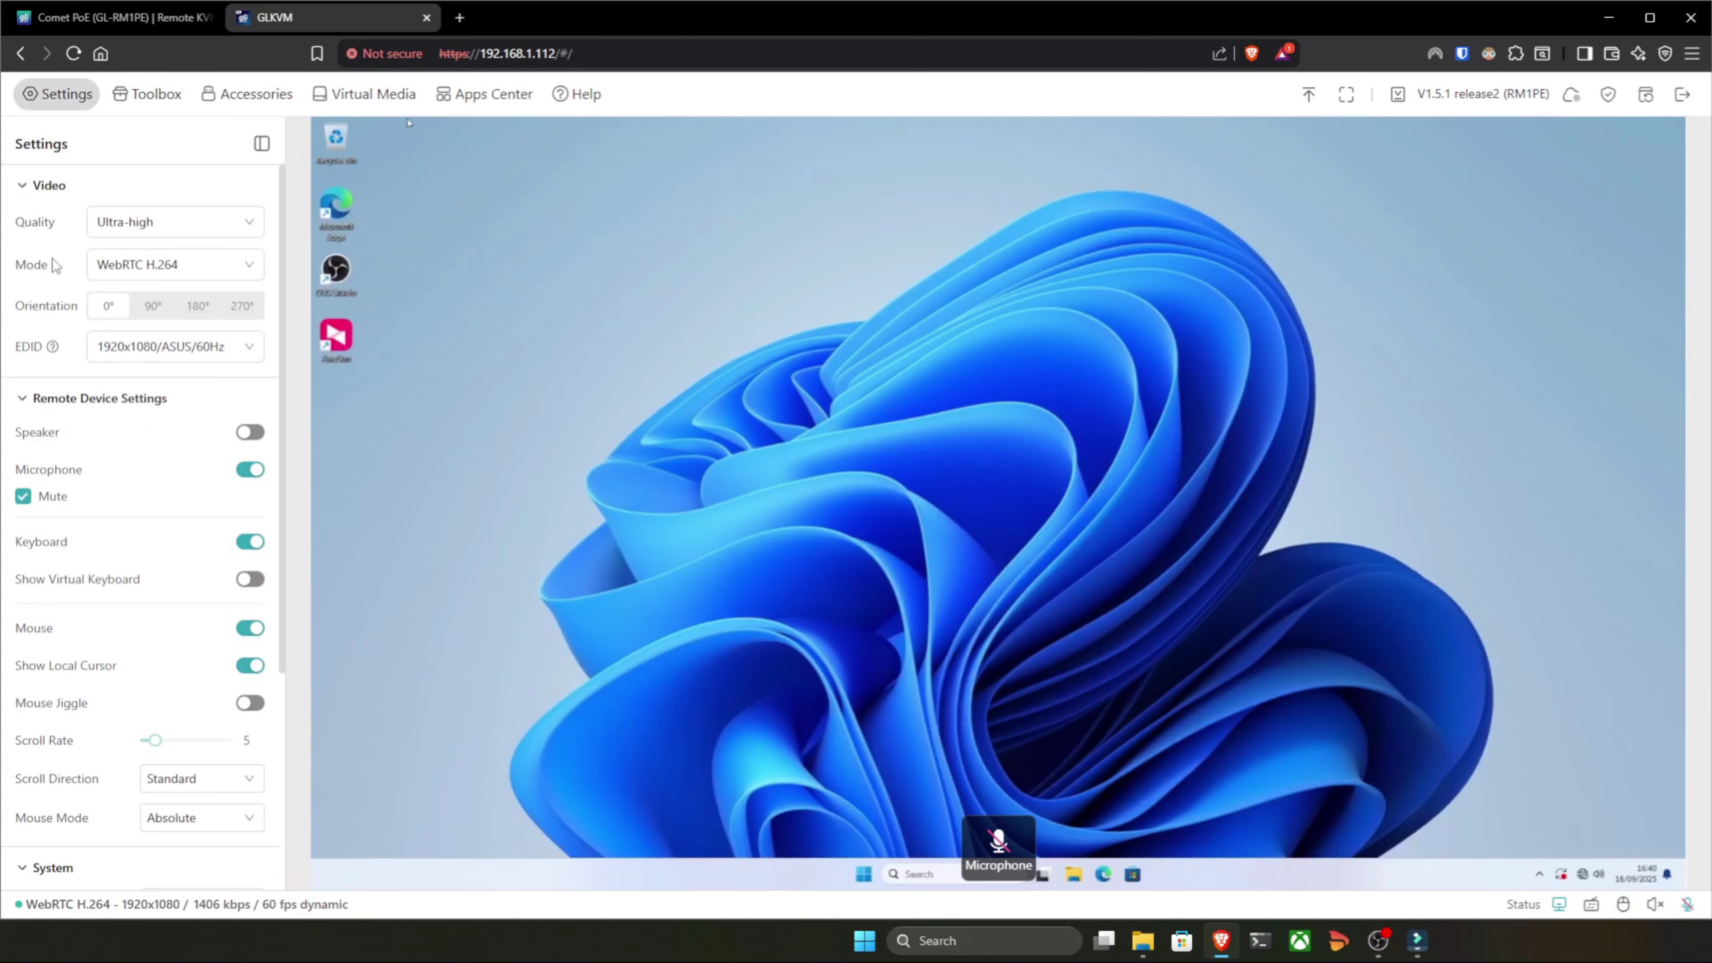
# - Mute the microphone passthrough, keep the current microphone, and allow the site microphone access
pyautogui.scroll(-1, 67, 310)
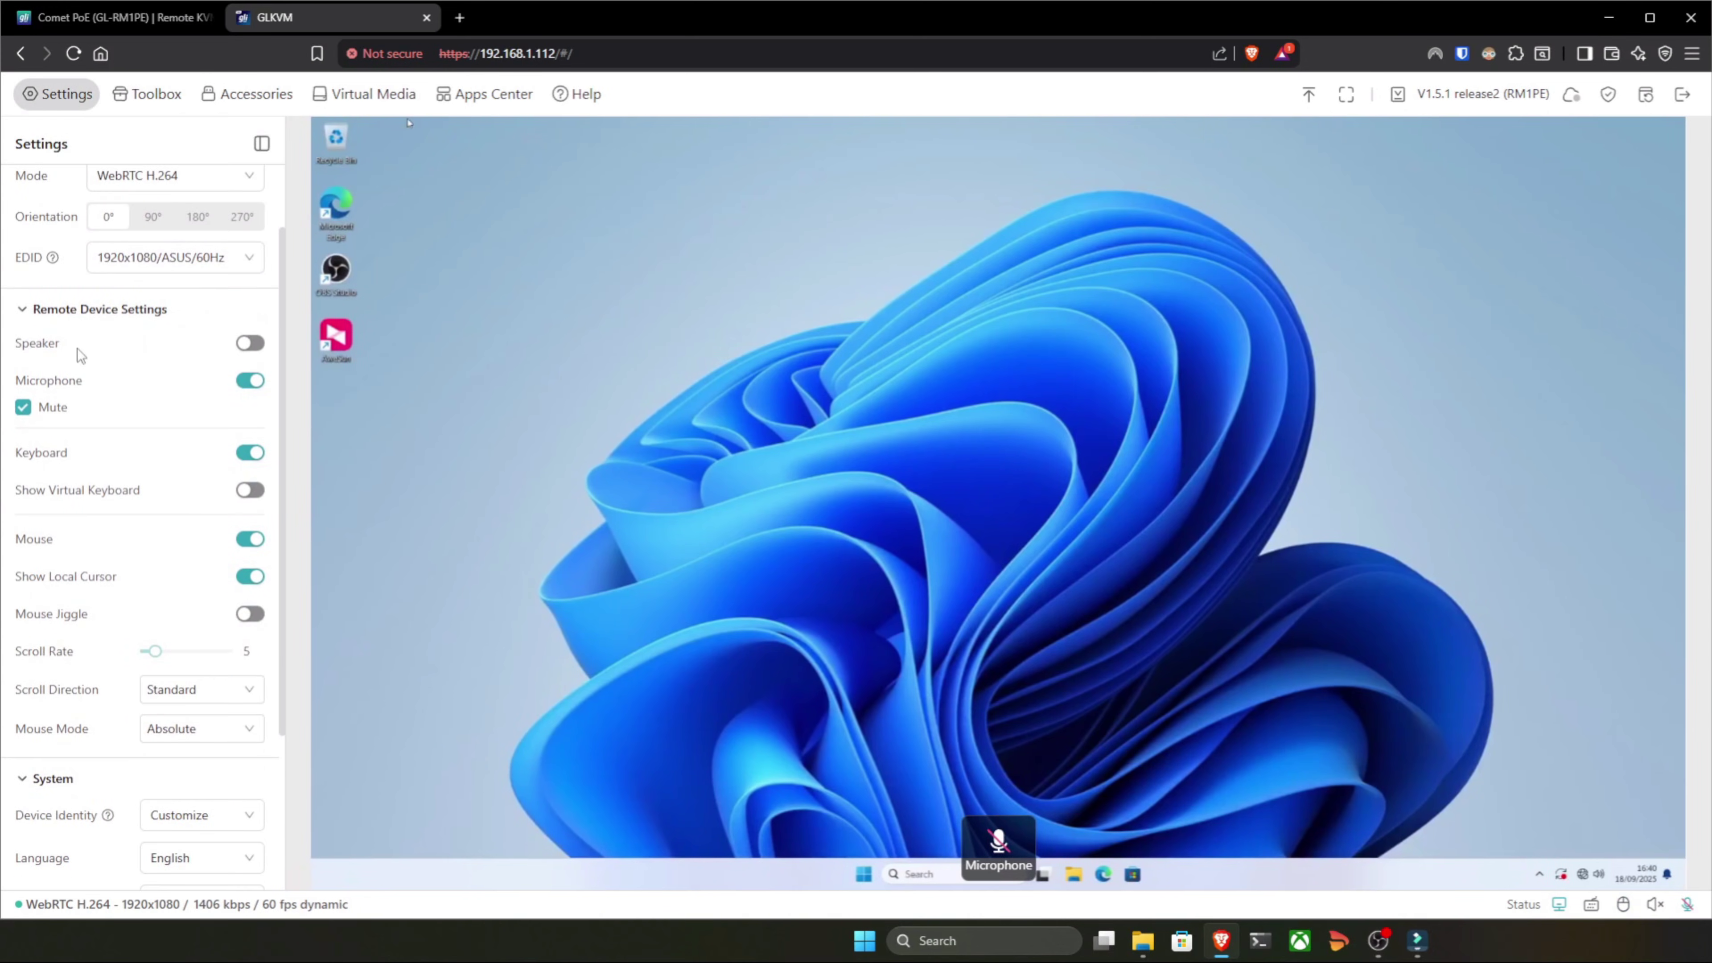
pyautogui.click(40, 417)
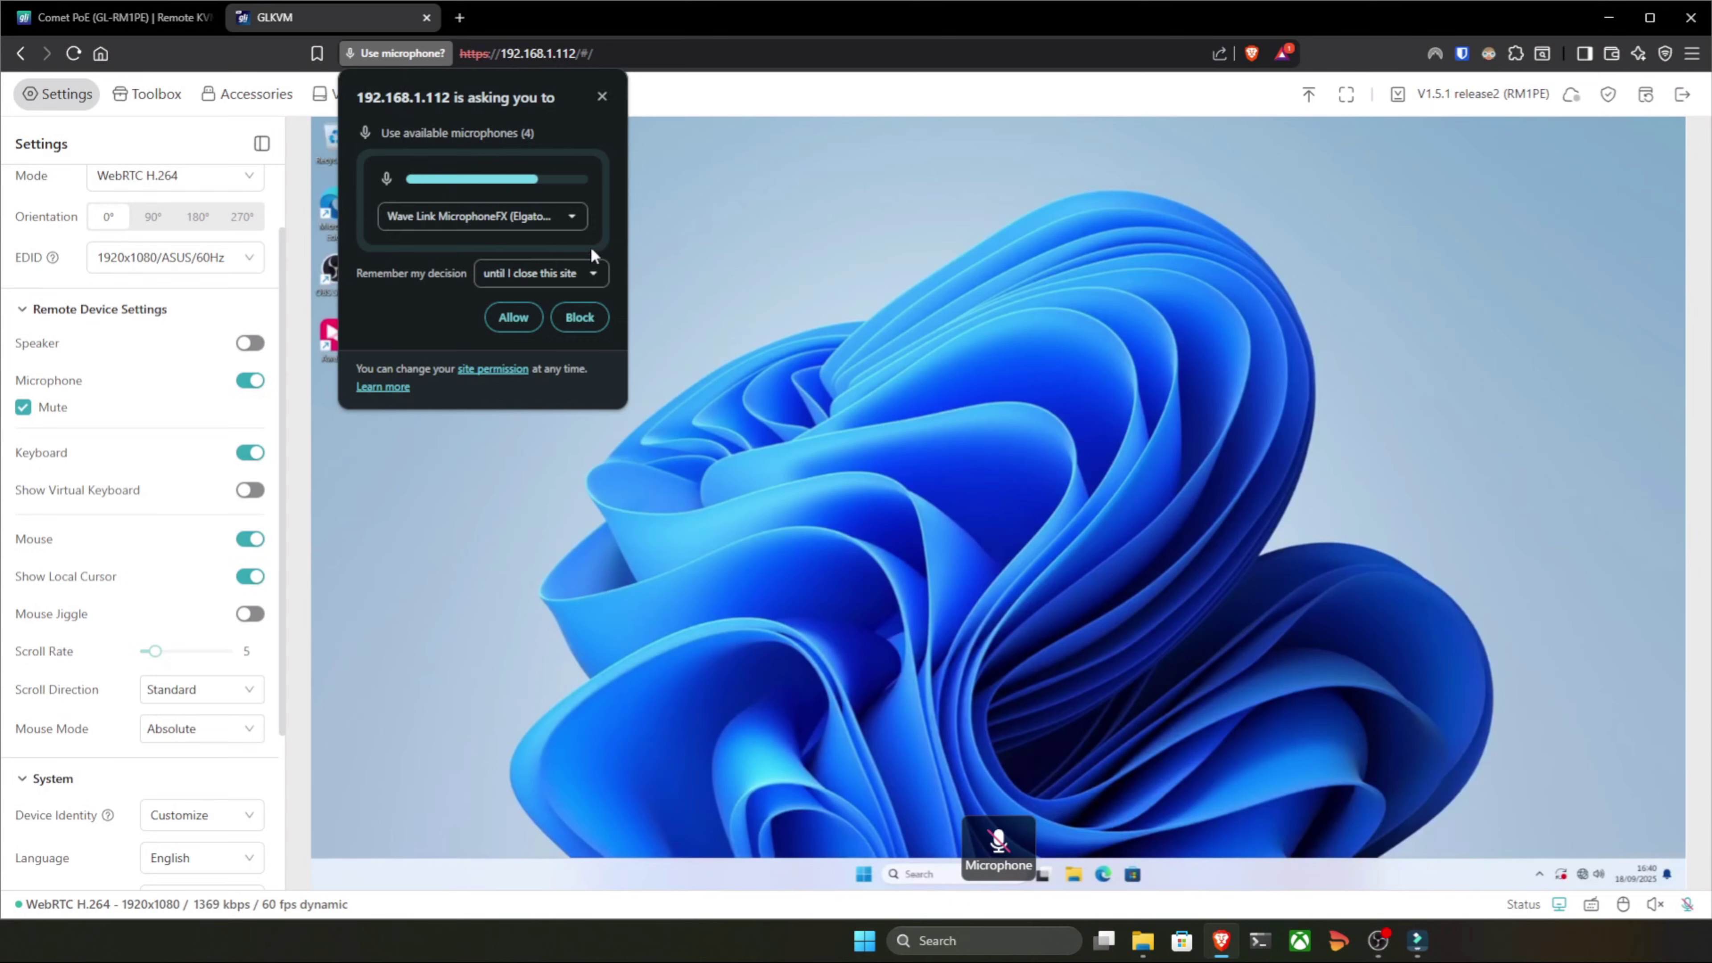
pyautogui.click(514, 213)
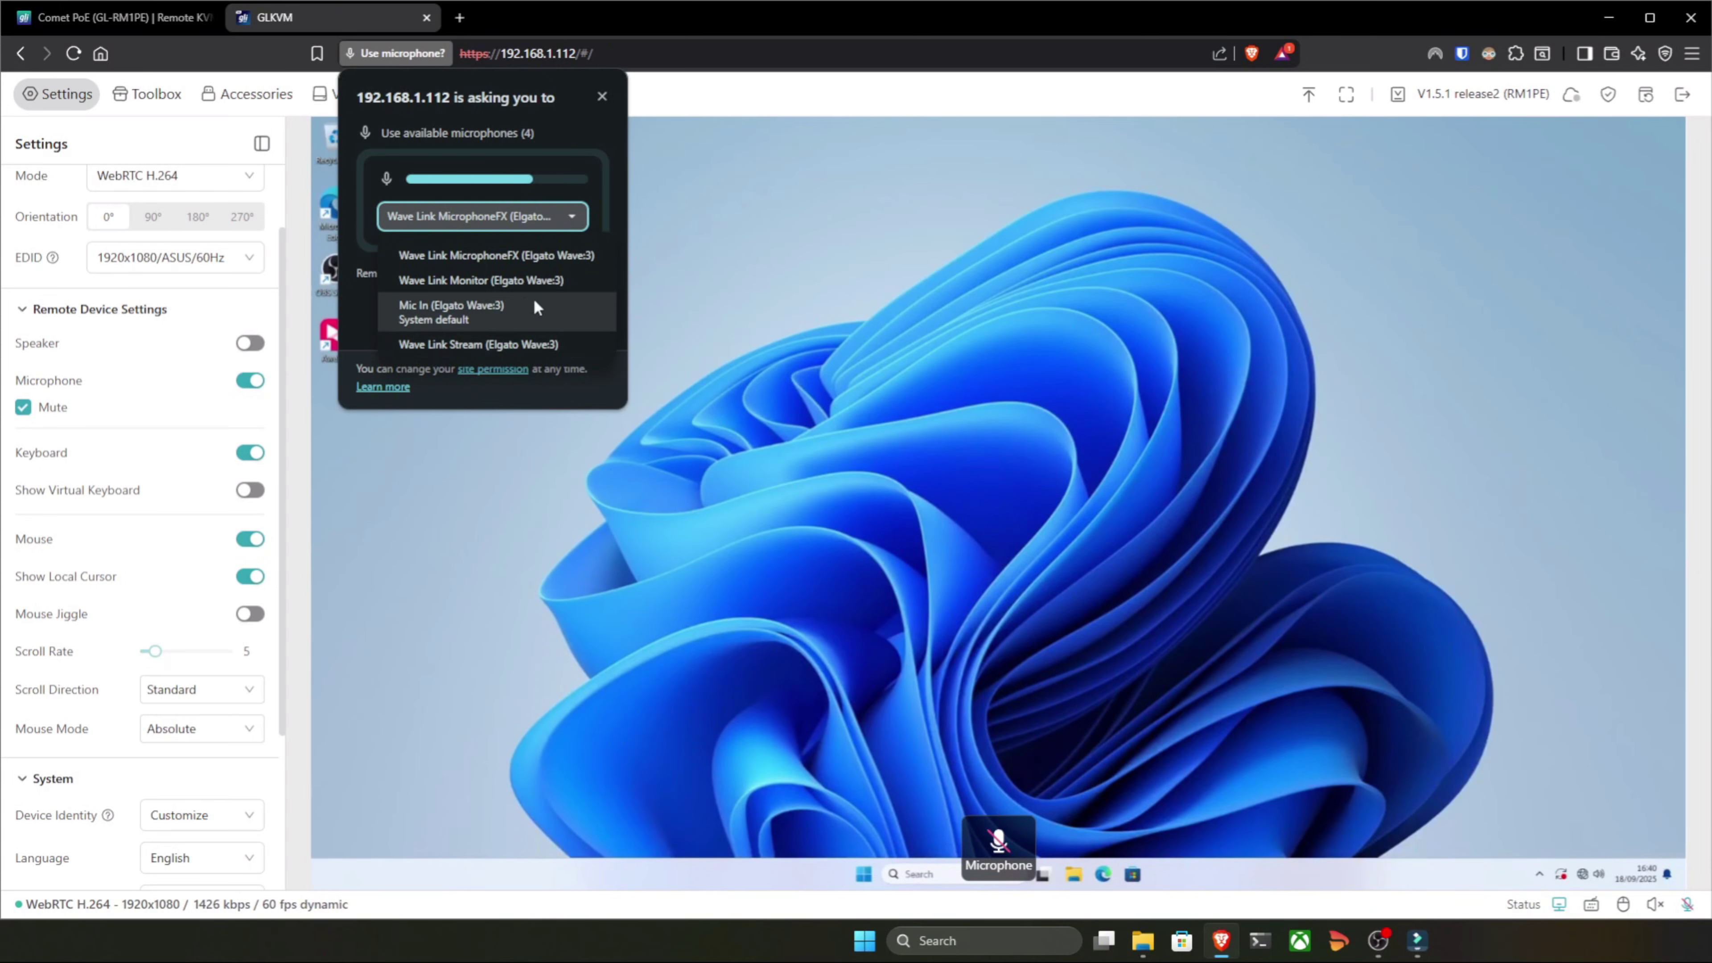
pyautogui.click(553, 220)
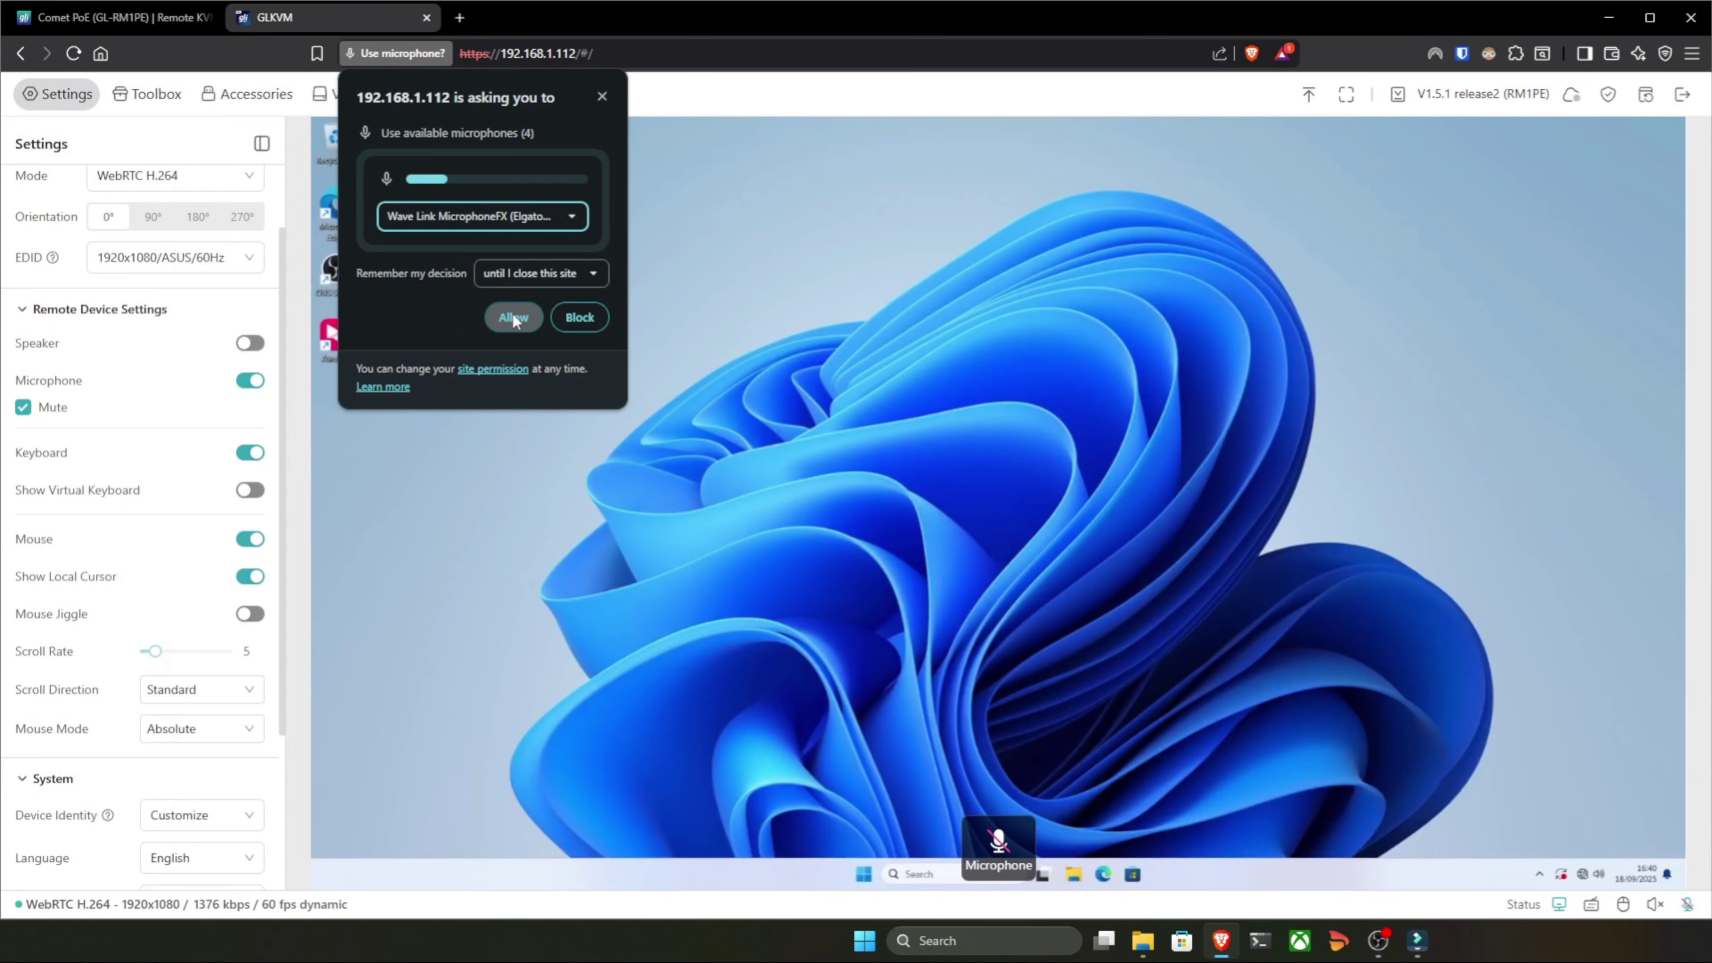
pyautogui.click(518, 325)
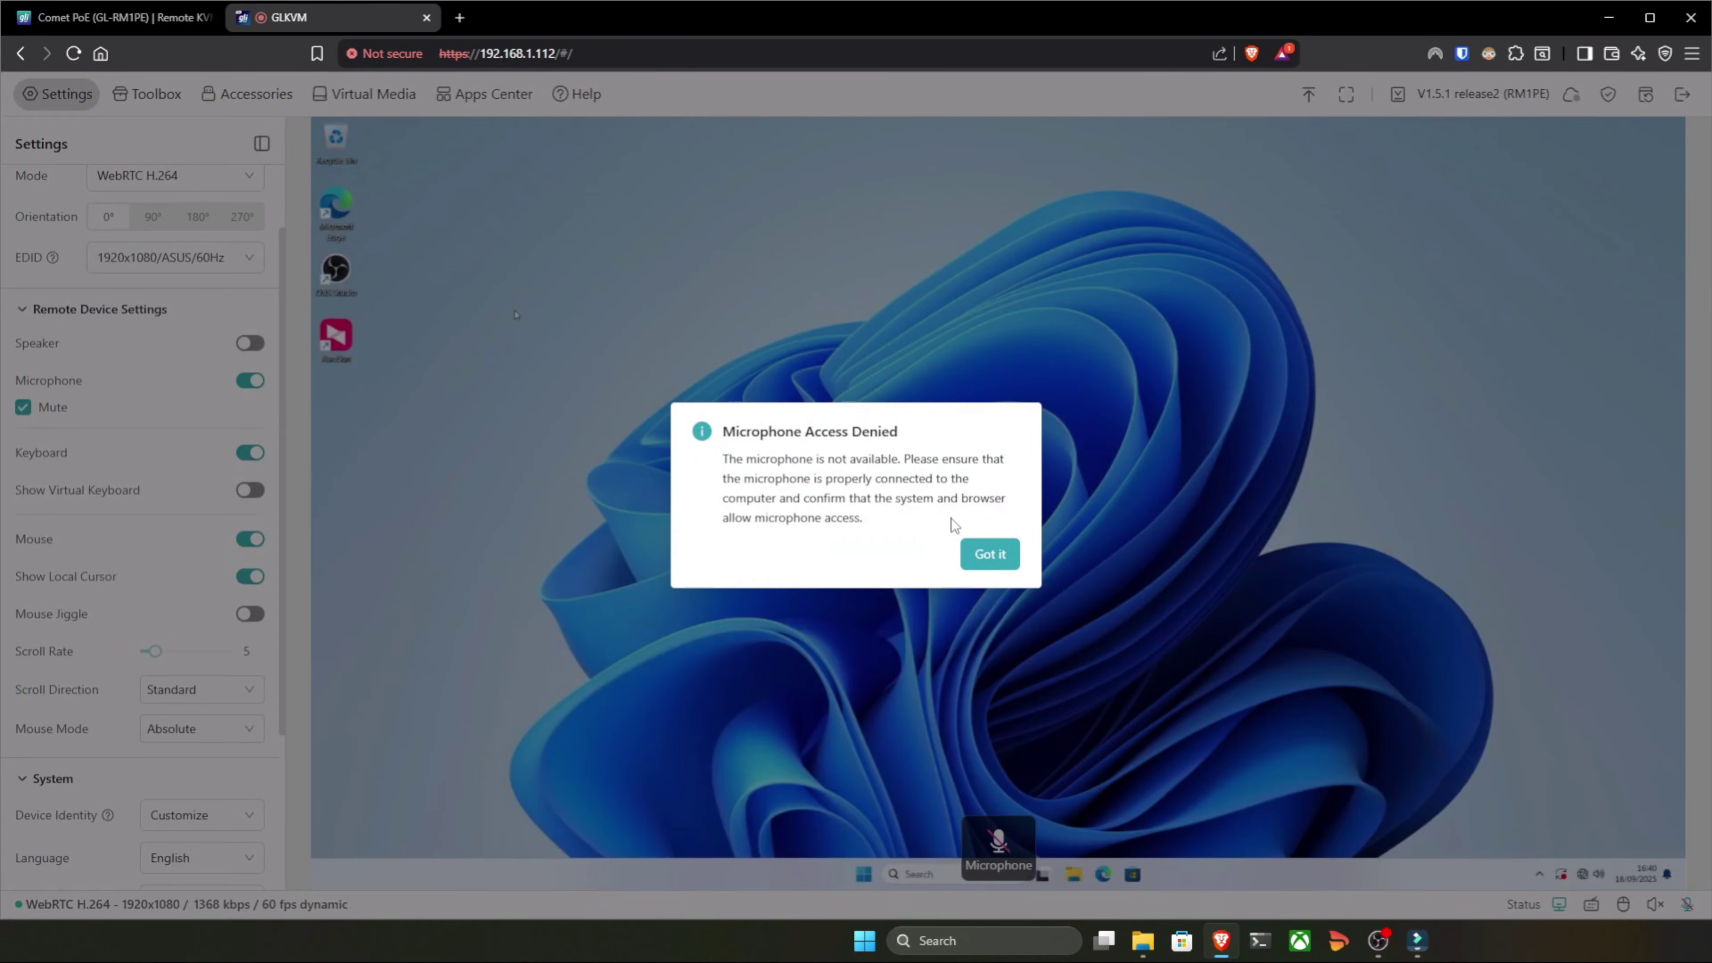
# - Dismiss the access-denied notice, toggle microphone mute off and on, and view site permissions
pyautogui.click(990, 554)
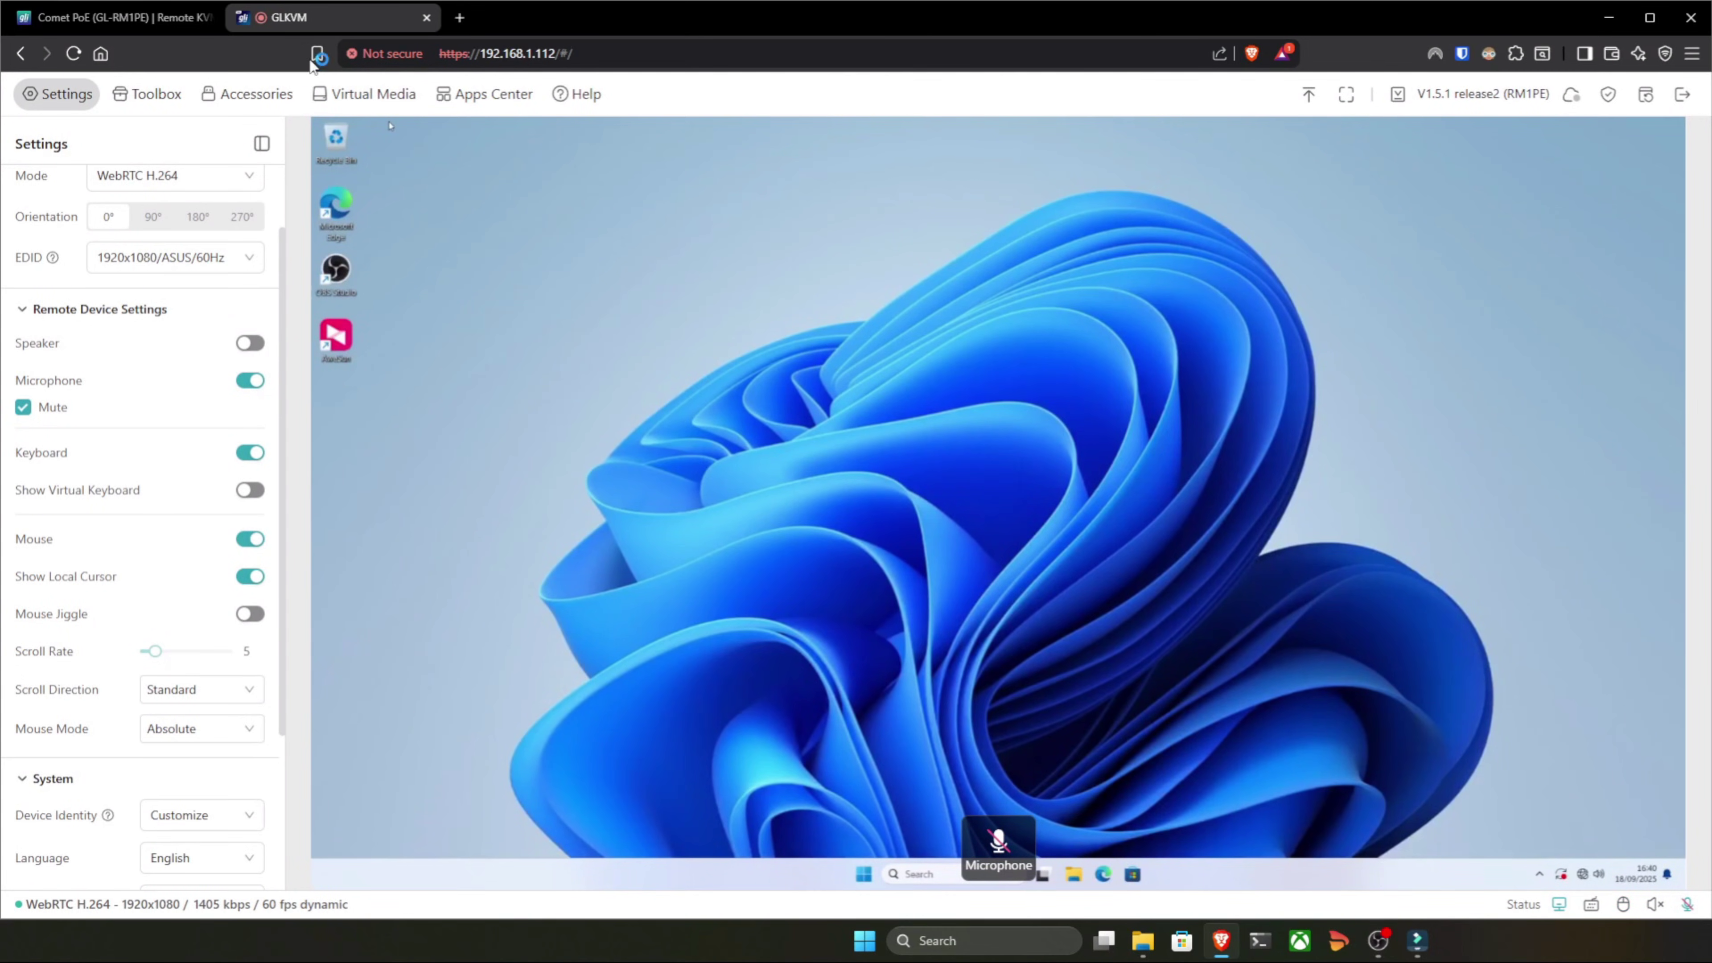
pyautogui.click(23, 412)
pyautogui.click(22, 410)
pyautogui.click(351, 53)
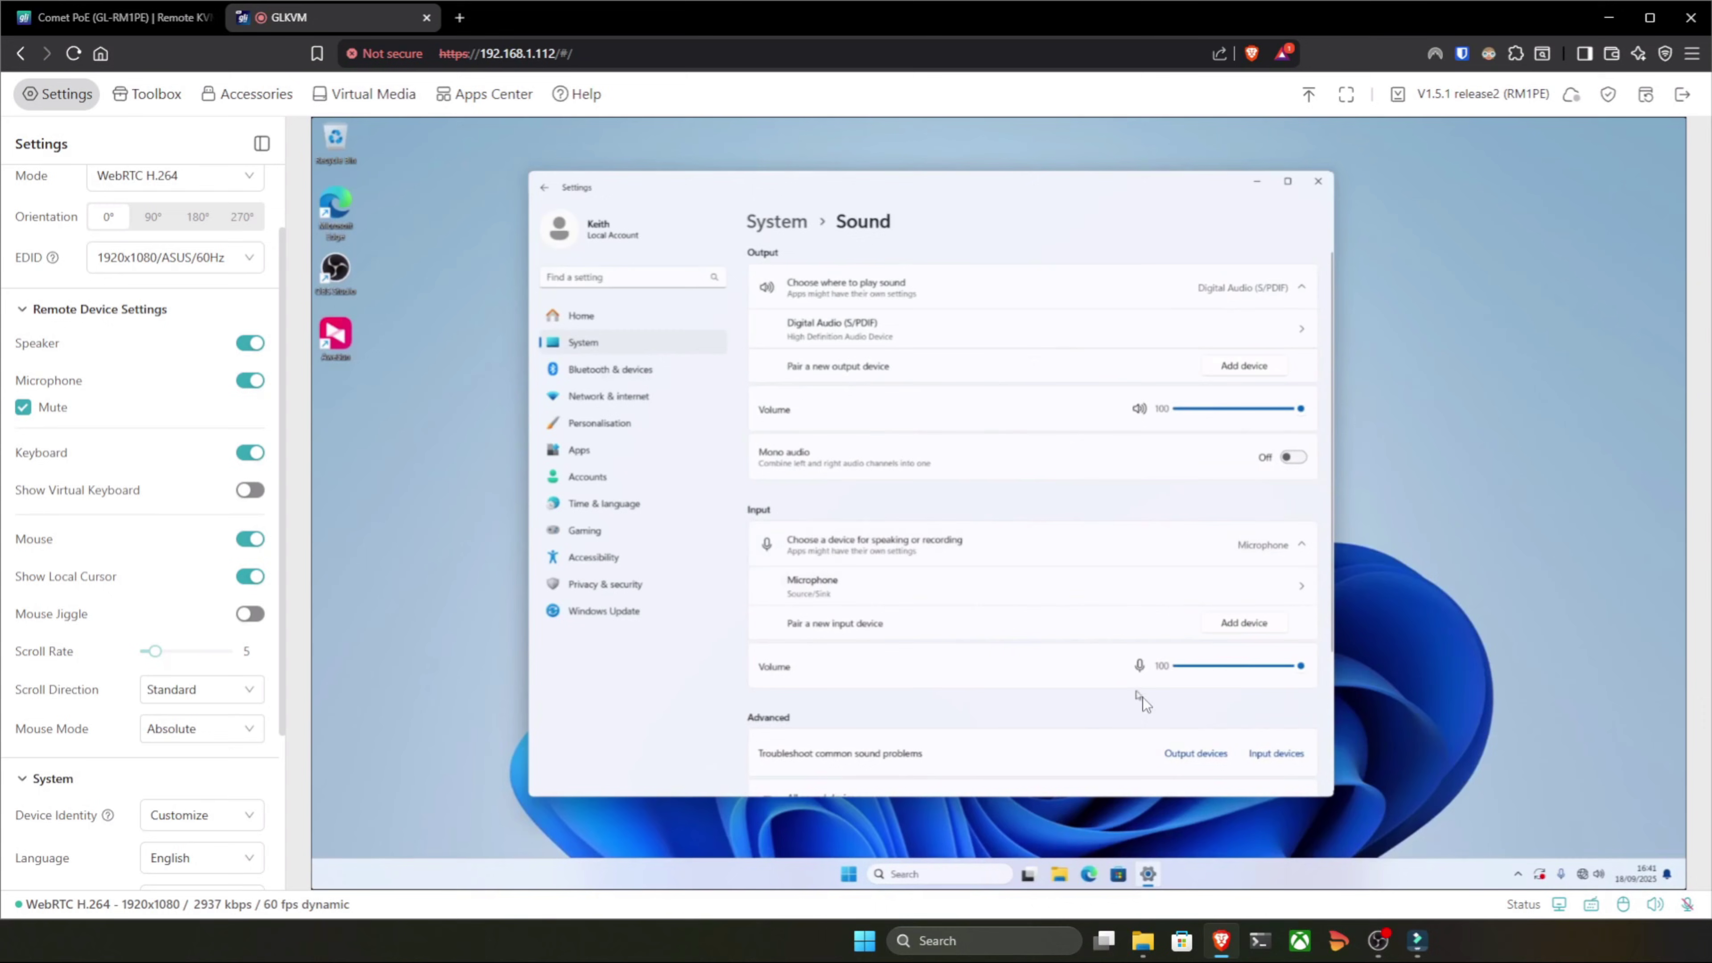
# - Uncheck Mute under Microphone in Remote Device Settings
pyautogui.click(1687, 904)
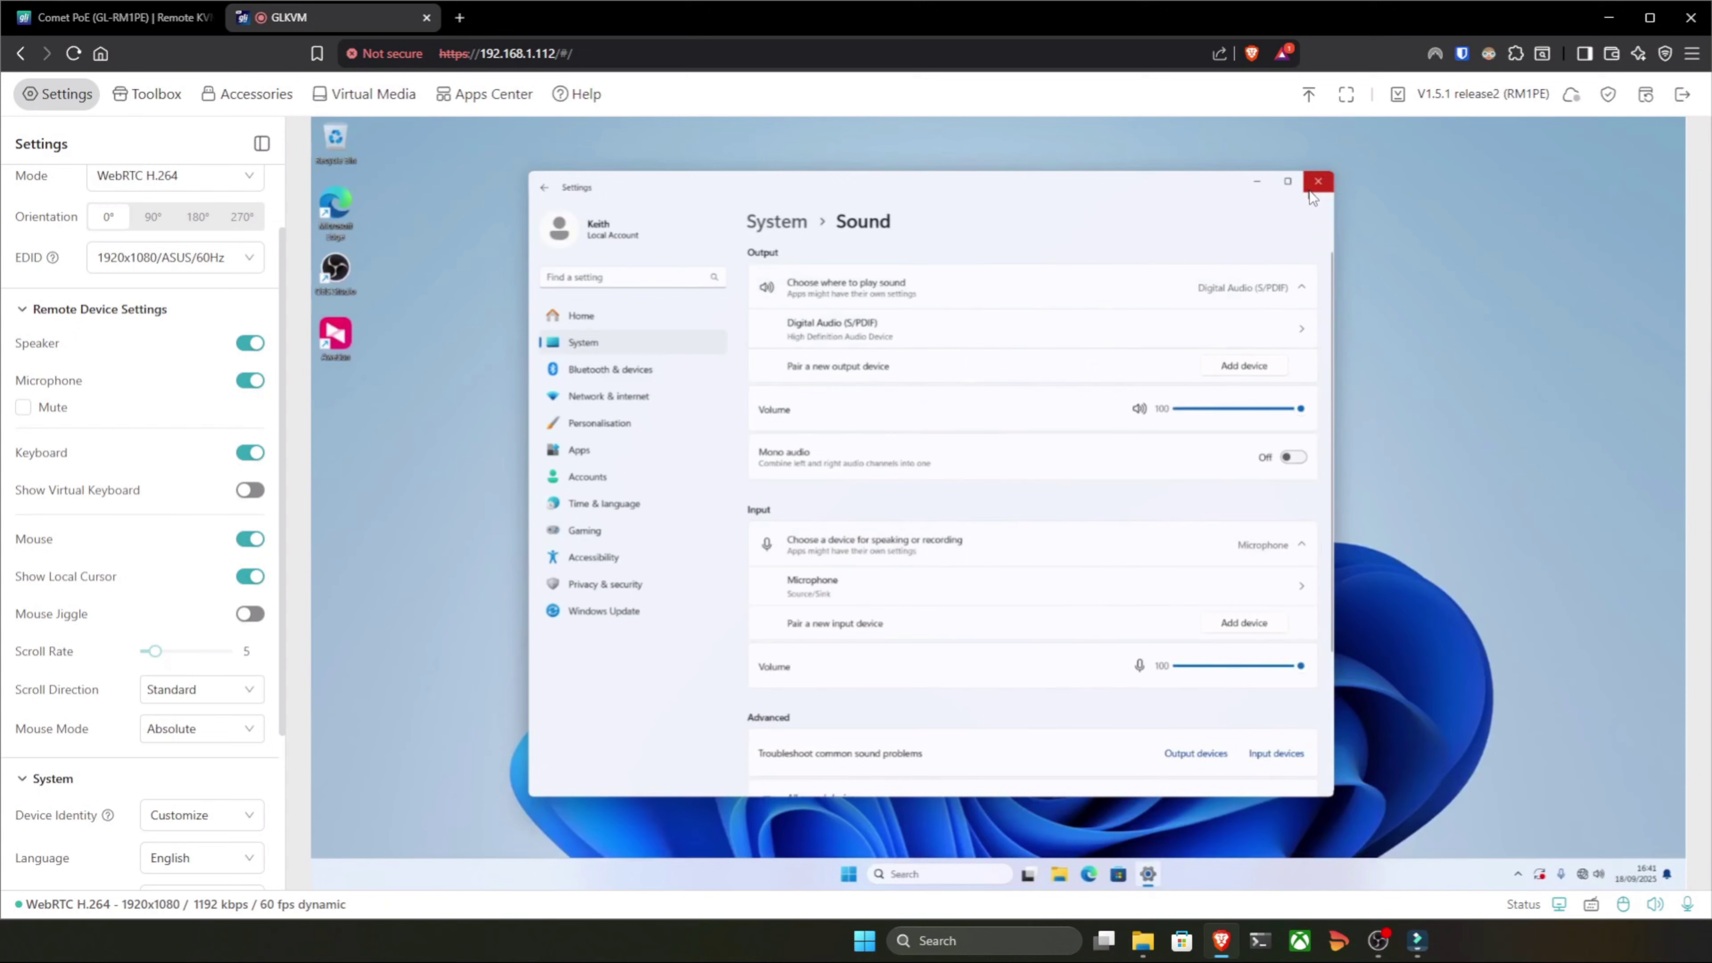
pyautogui.click(248, 492)
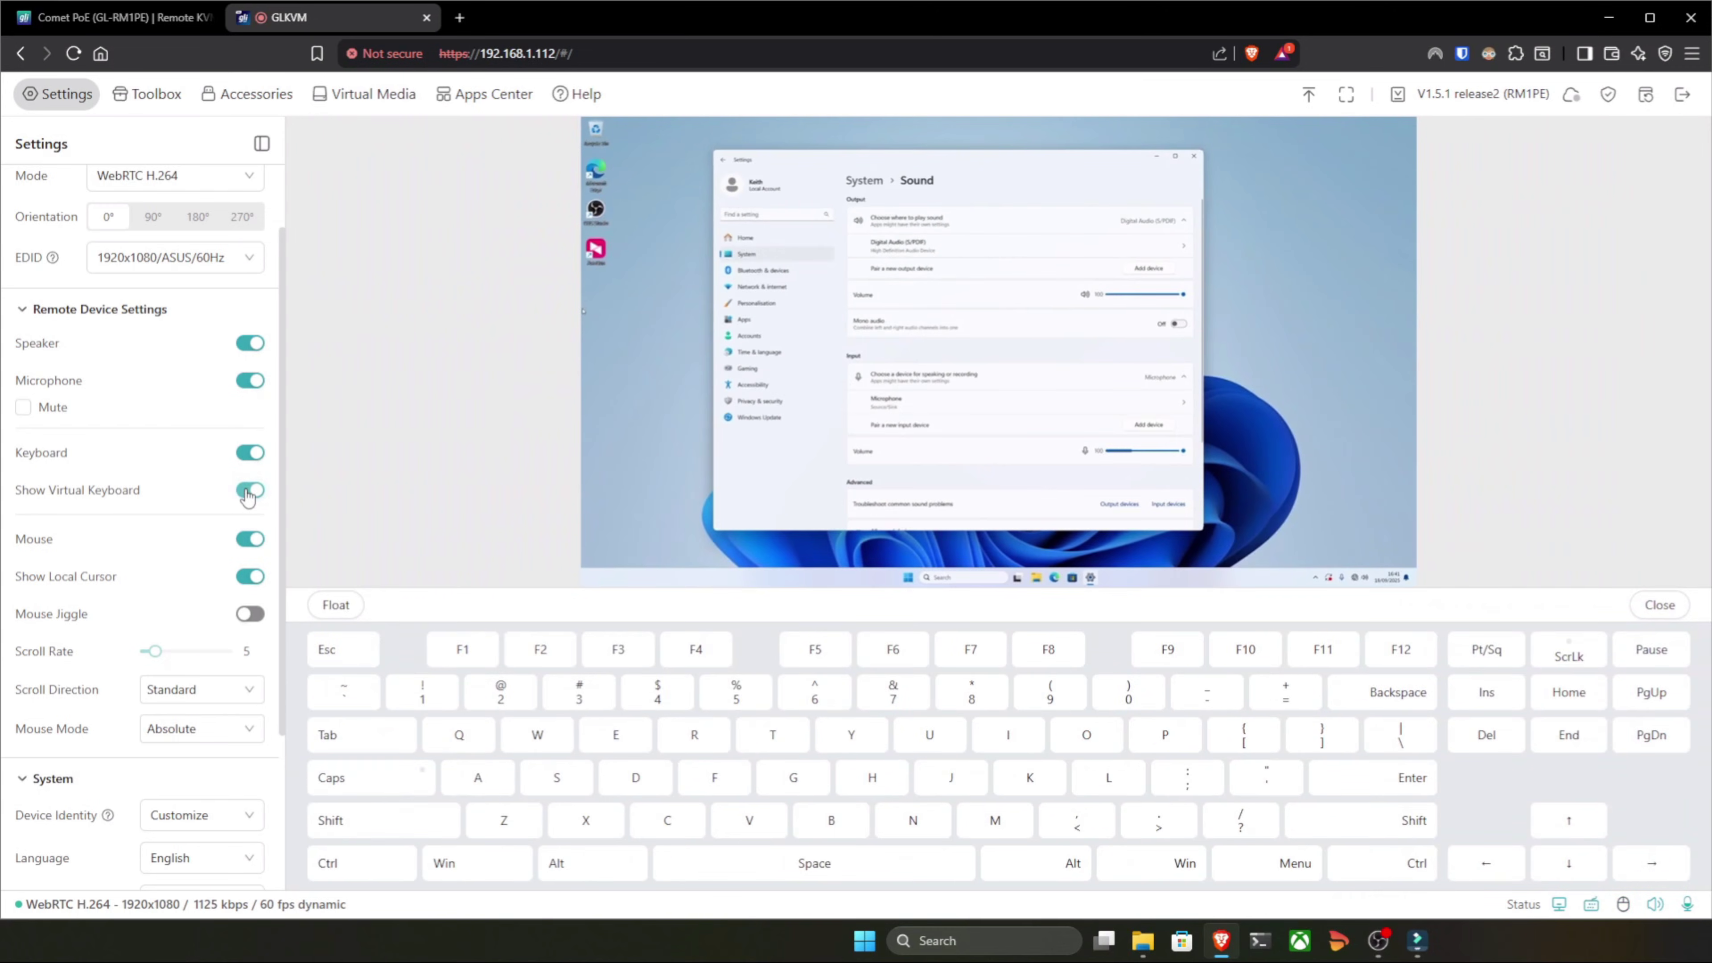
pyautogui.click(248, 492)
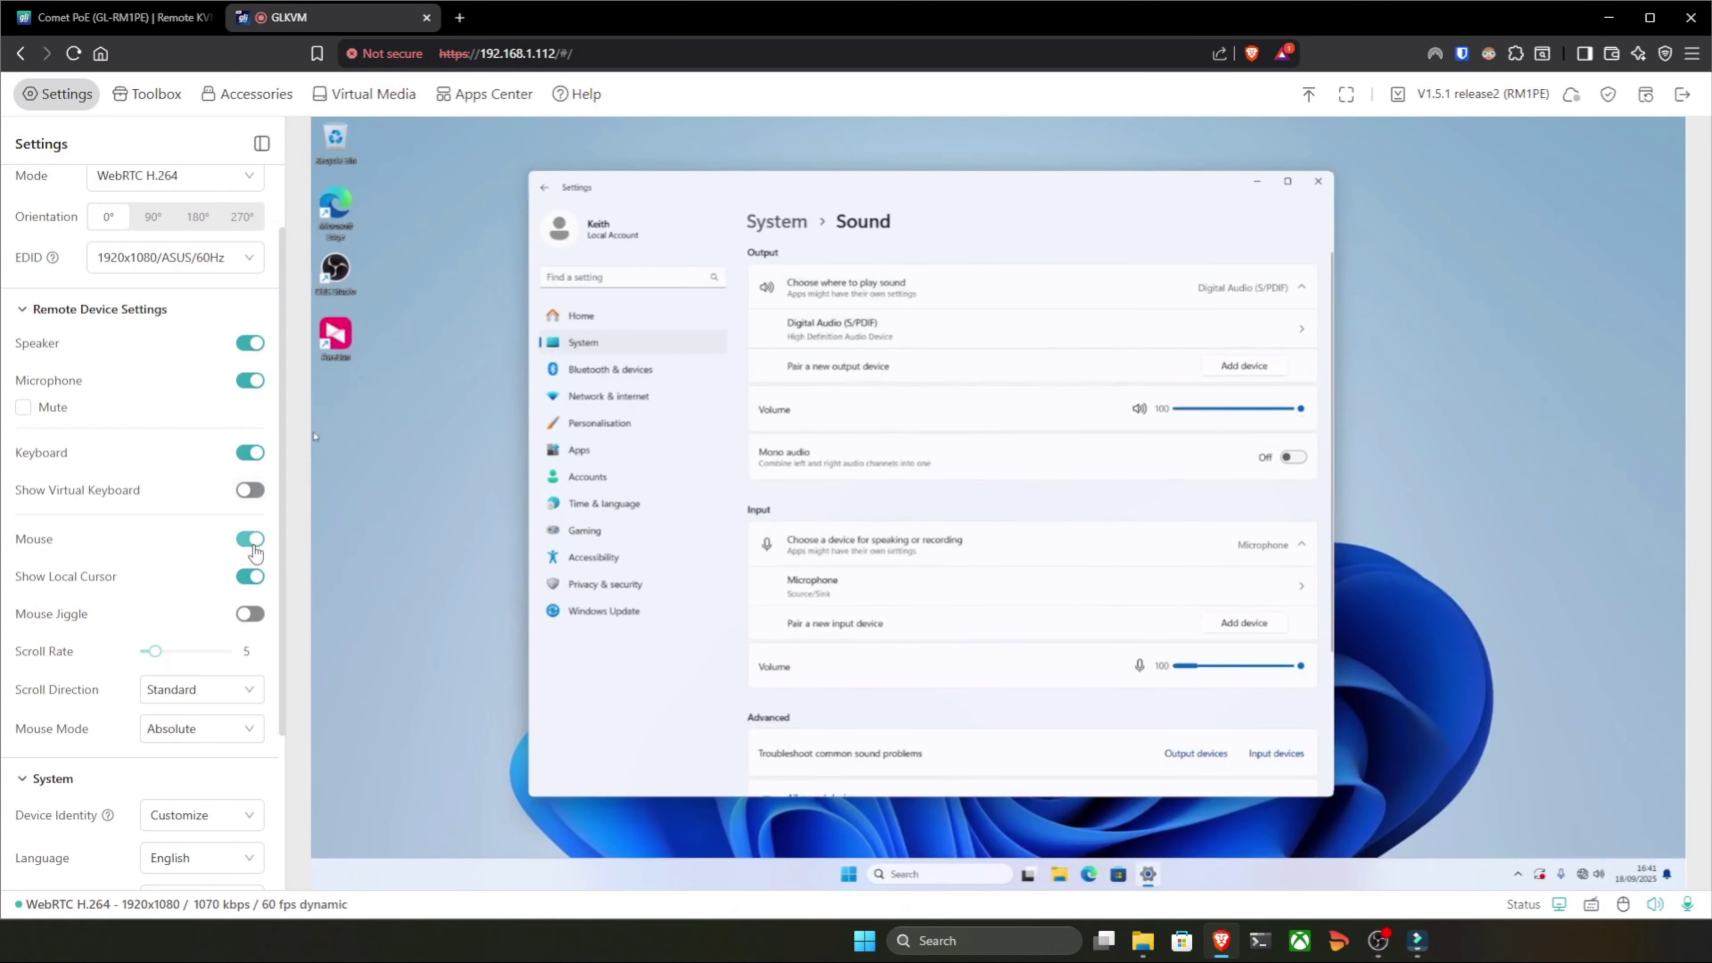
pyautogui.click(250, 540)
pyautogui.click(251, 543)
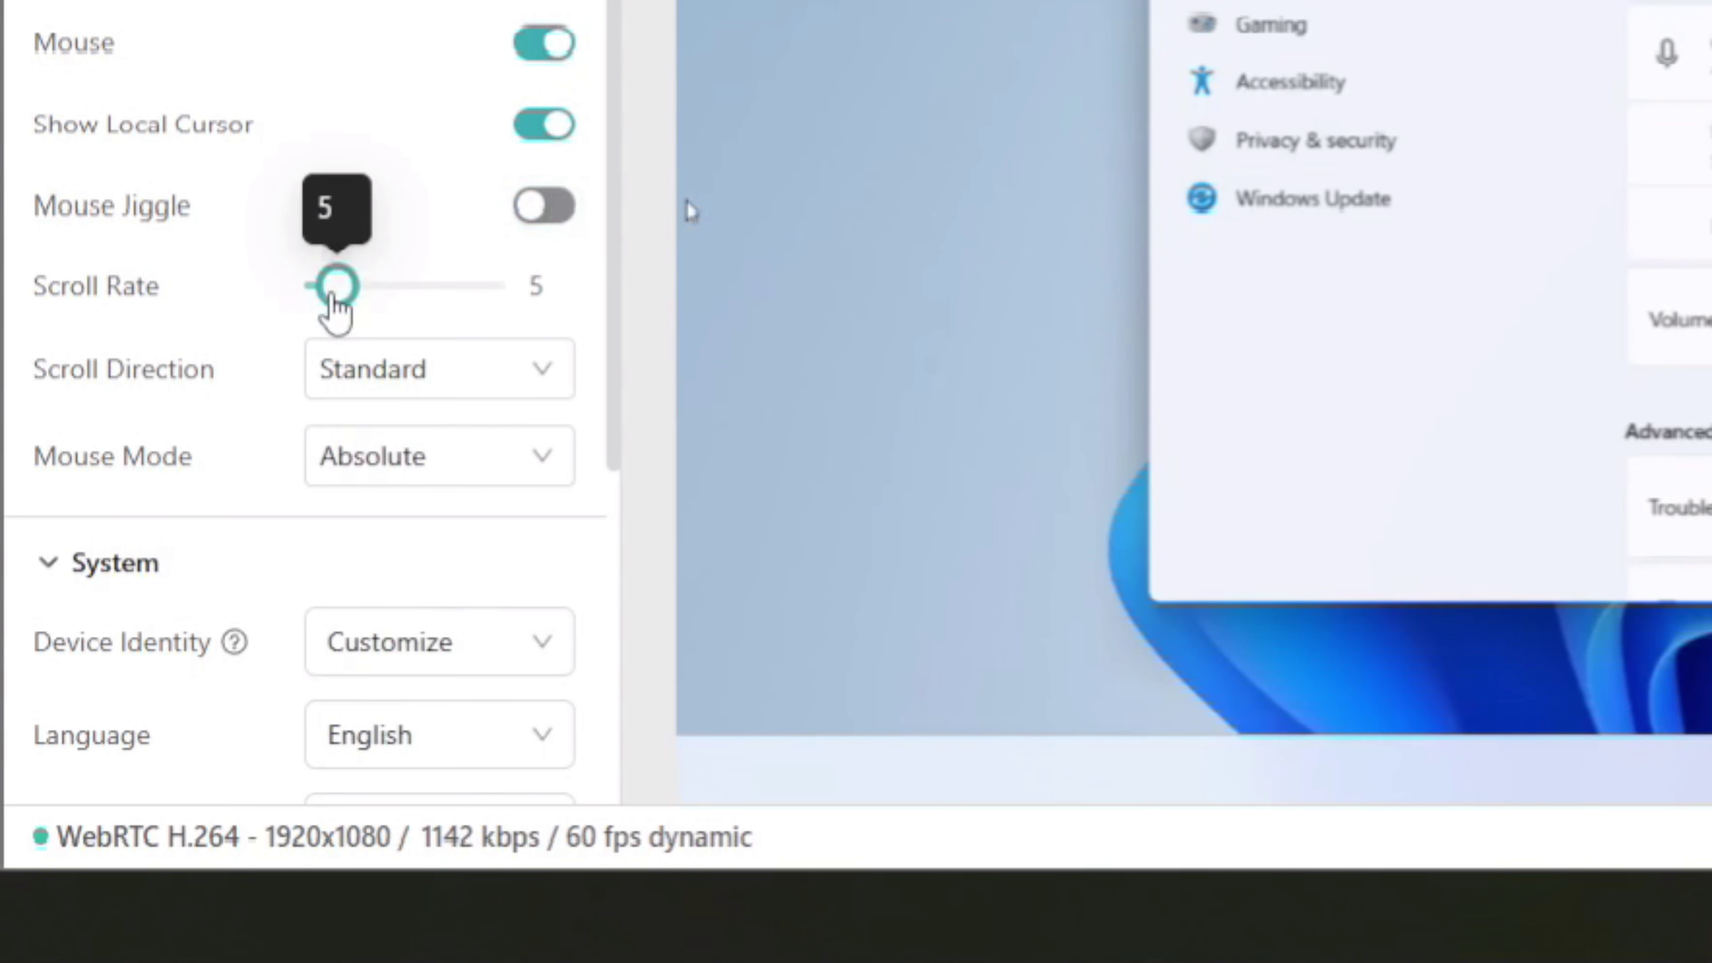
# - Open the custom device identity settings and set USB Device to Customize
pyautogui.scroll(-5, 155, 659)
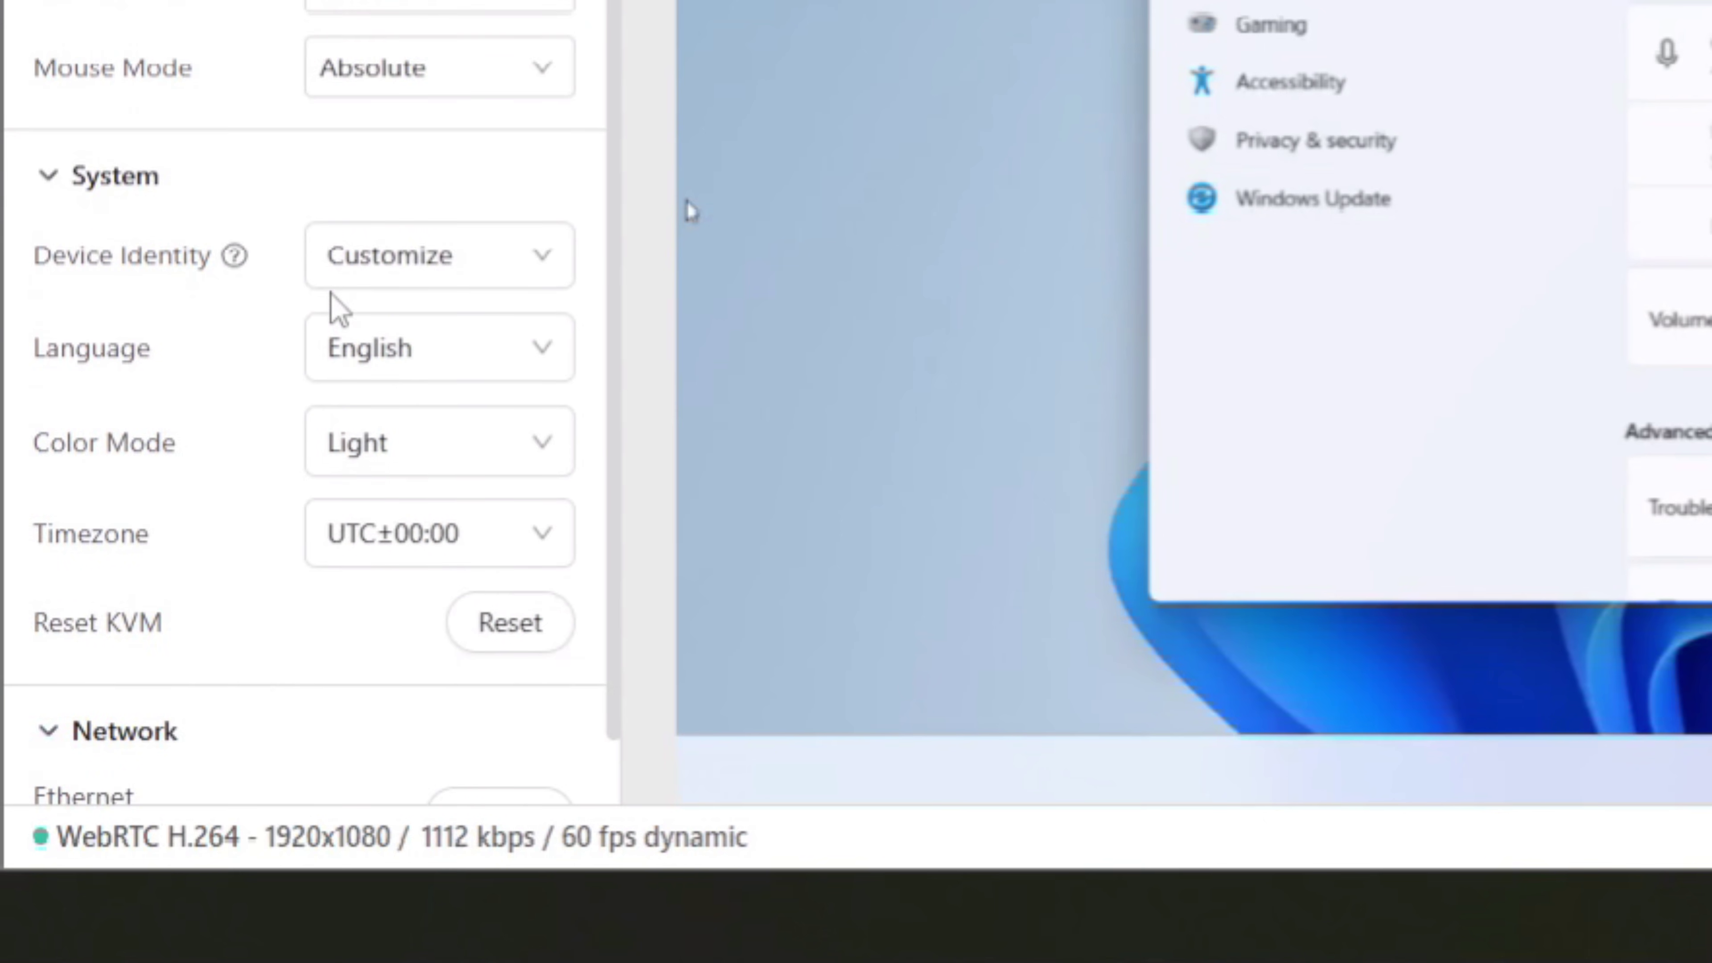
pyautogui.click(435, 169)
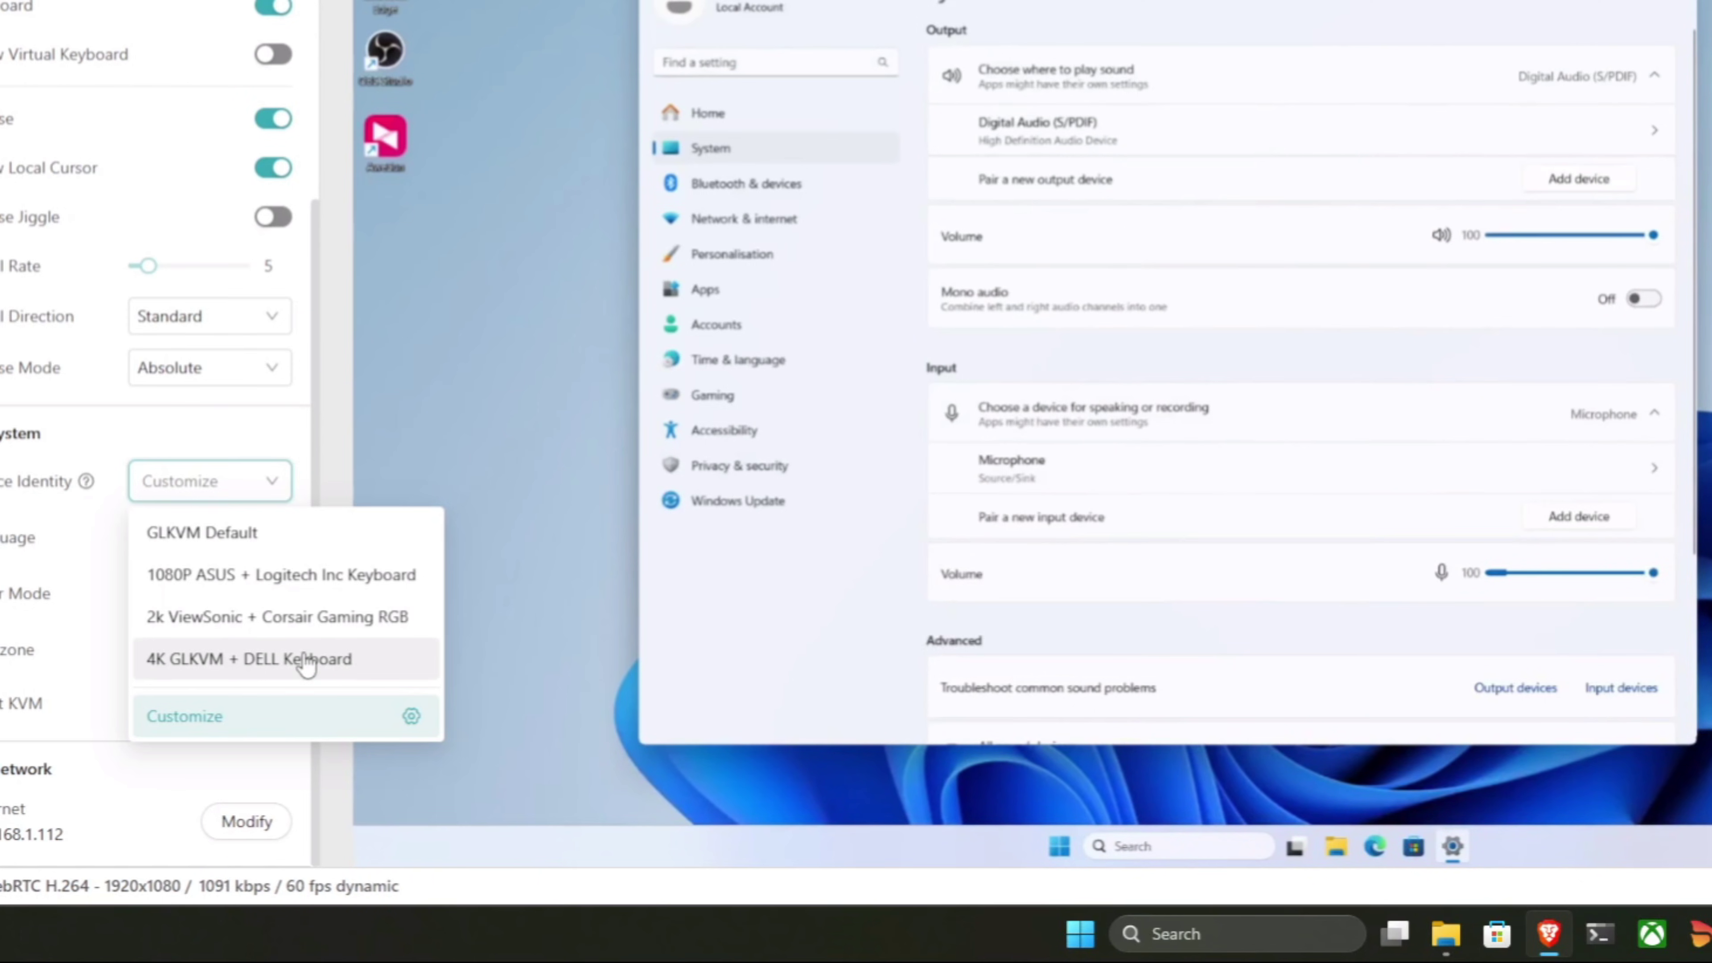
pyautogui.click(411, 716)
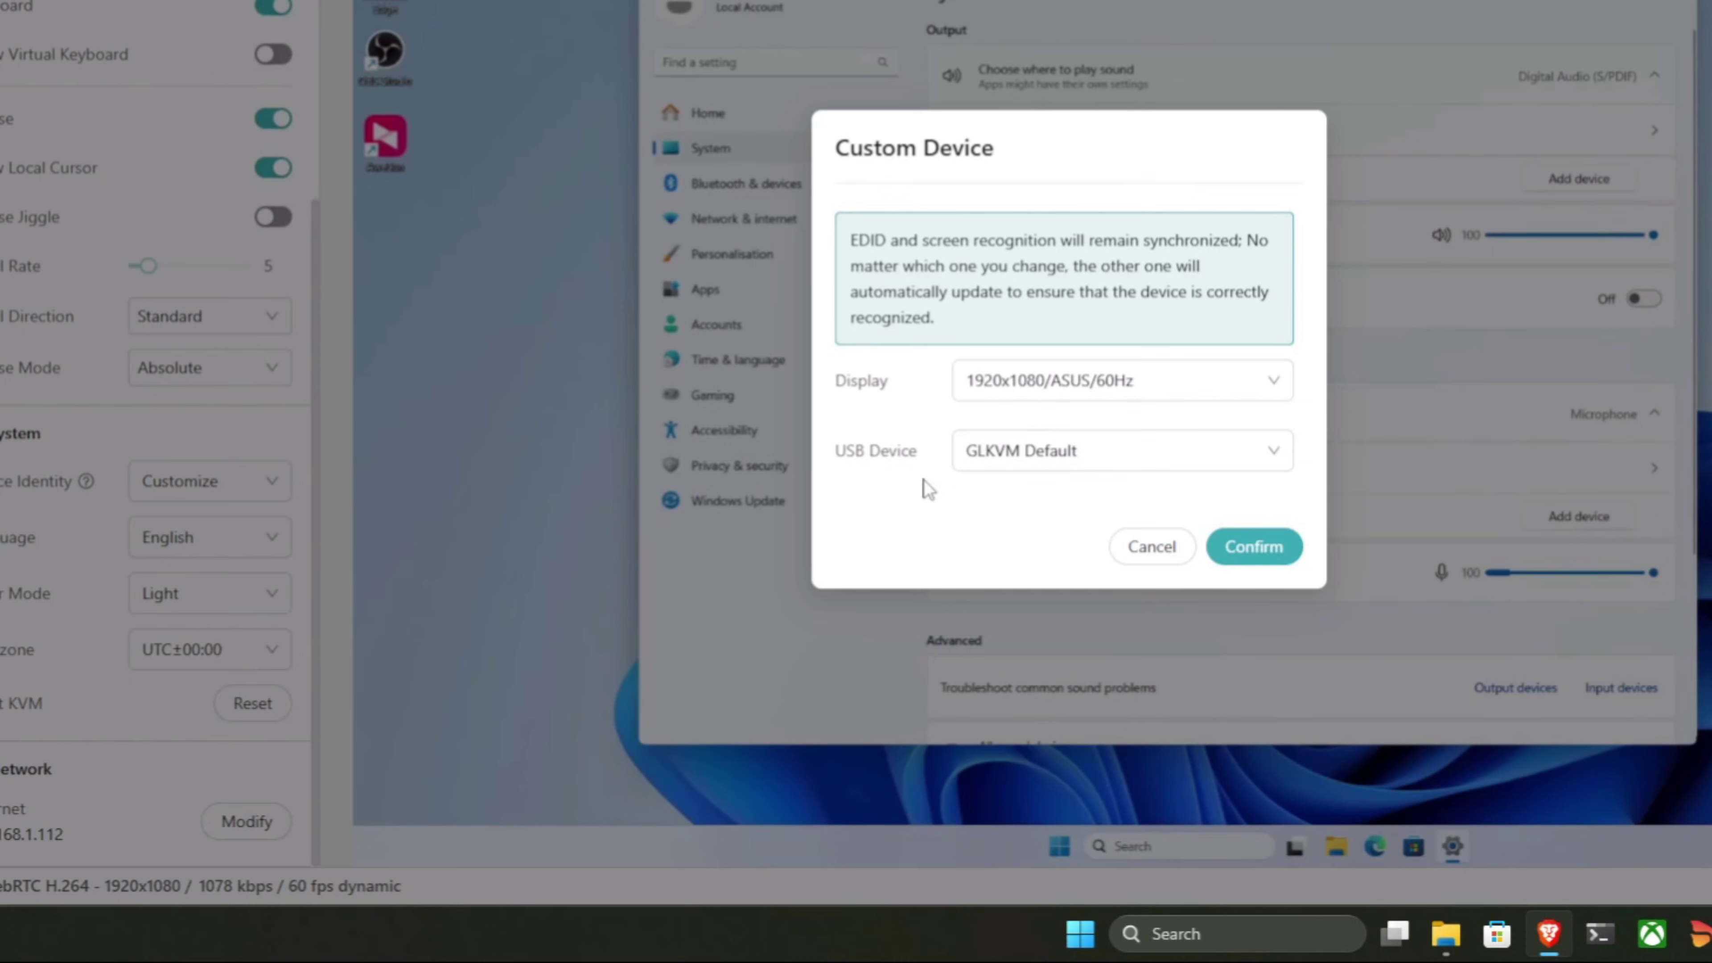
pyautogui.click(1174, 462)
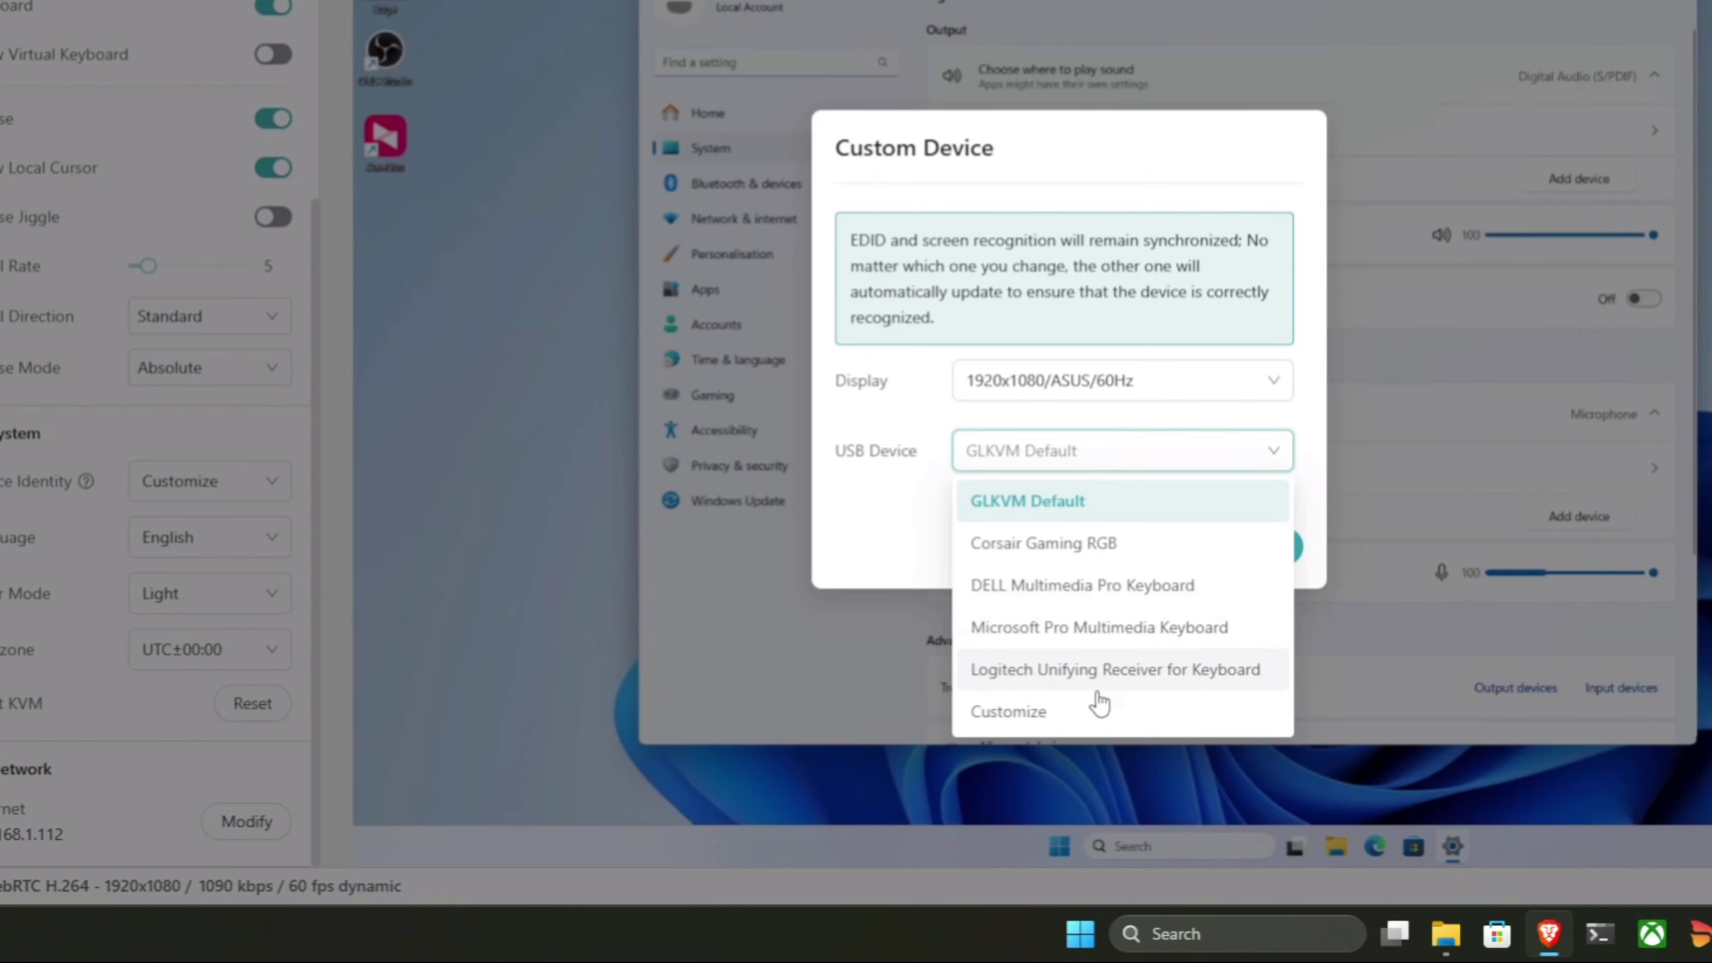
pyautogui.click(1013, 728)
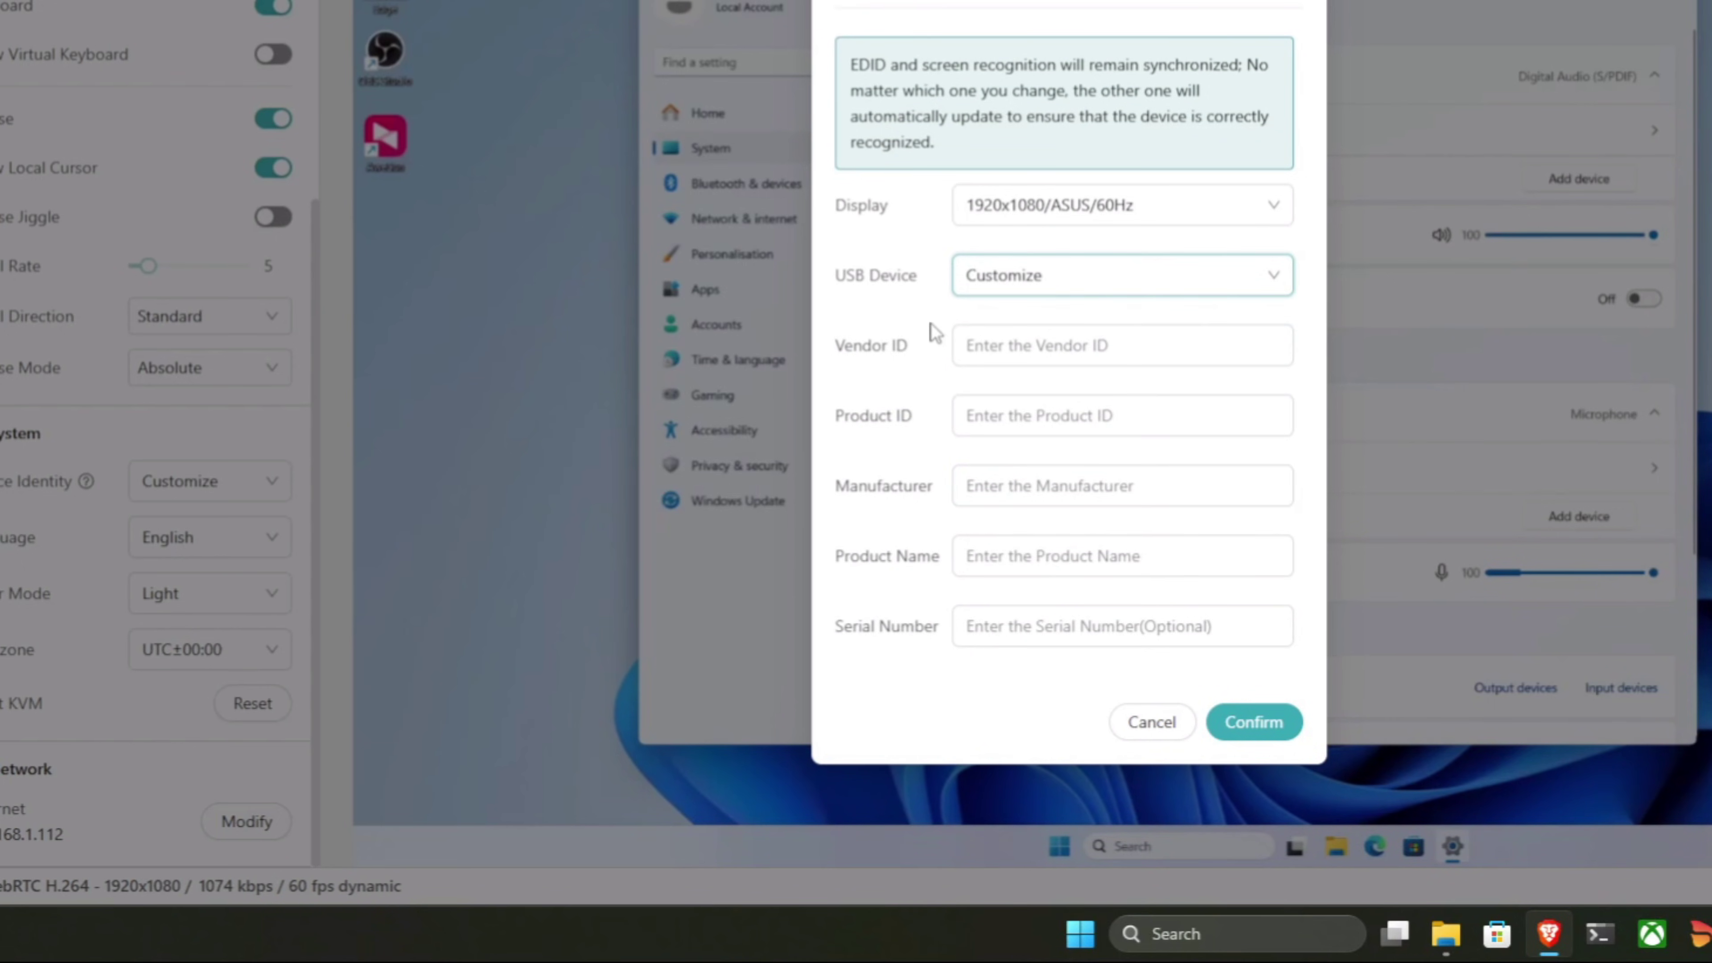
# - Fill in the custom Vendor ID, Serial Number and Manufacturer fields
pyautogui.click(957, 341)
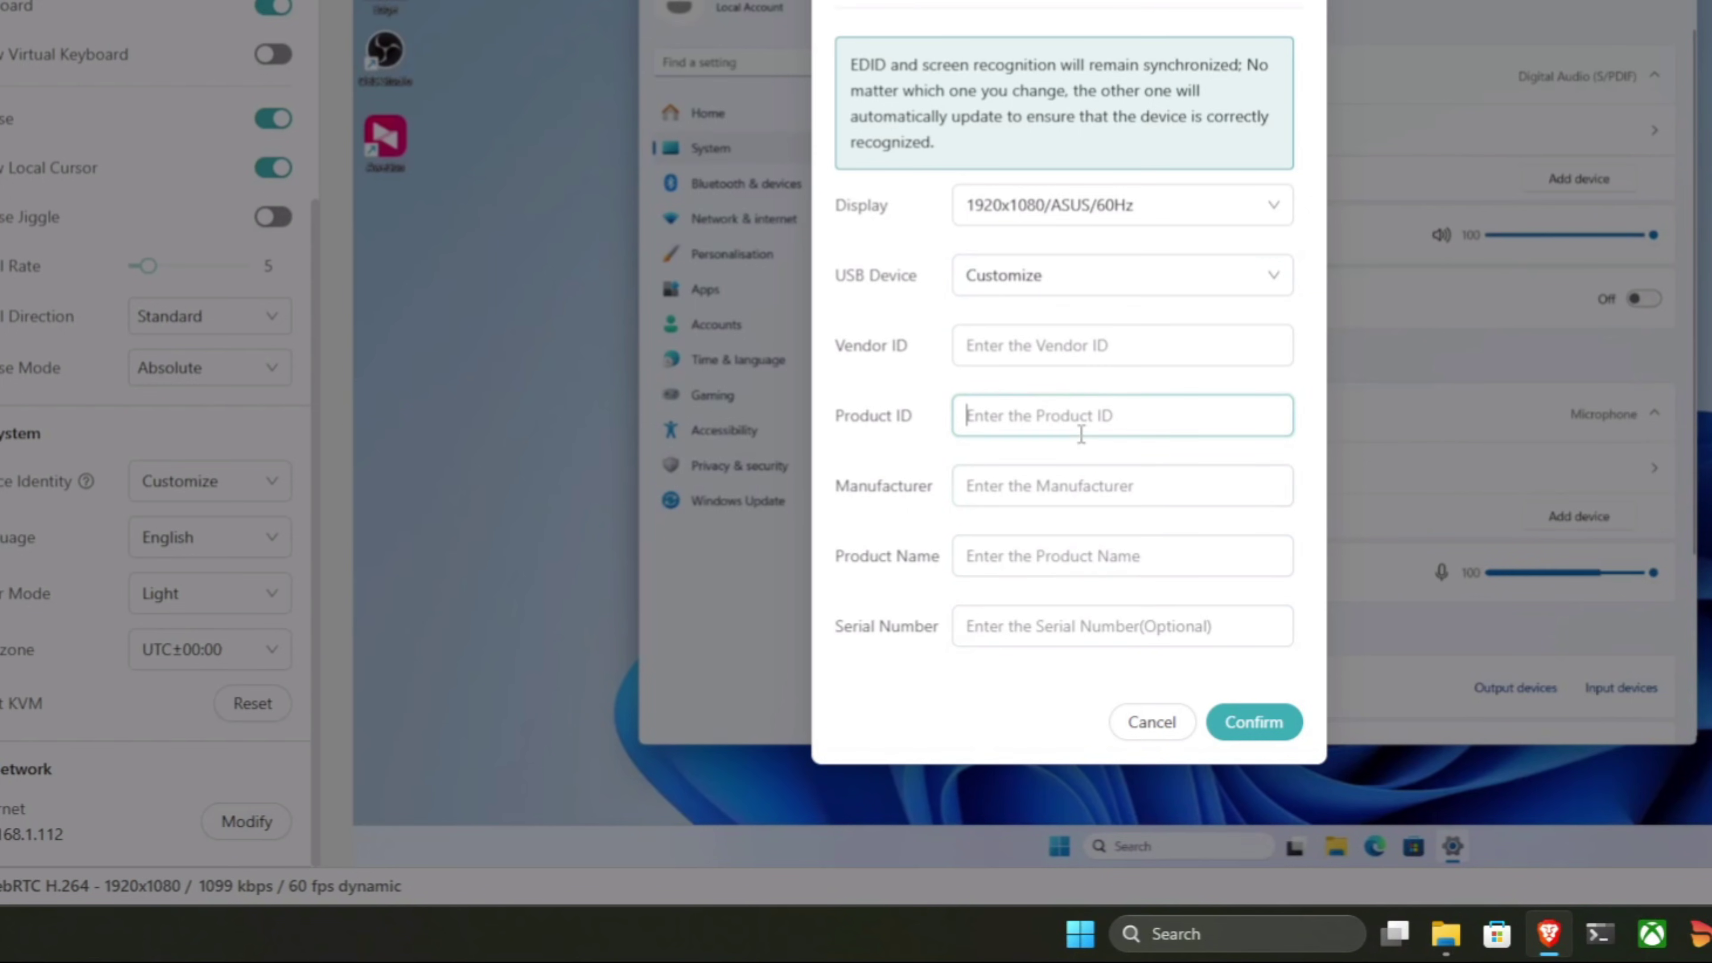
pyautogui.click(1067, 365)
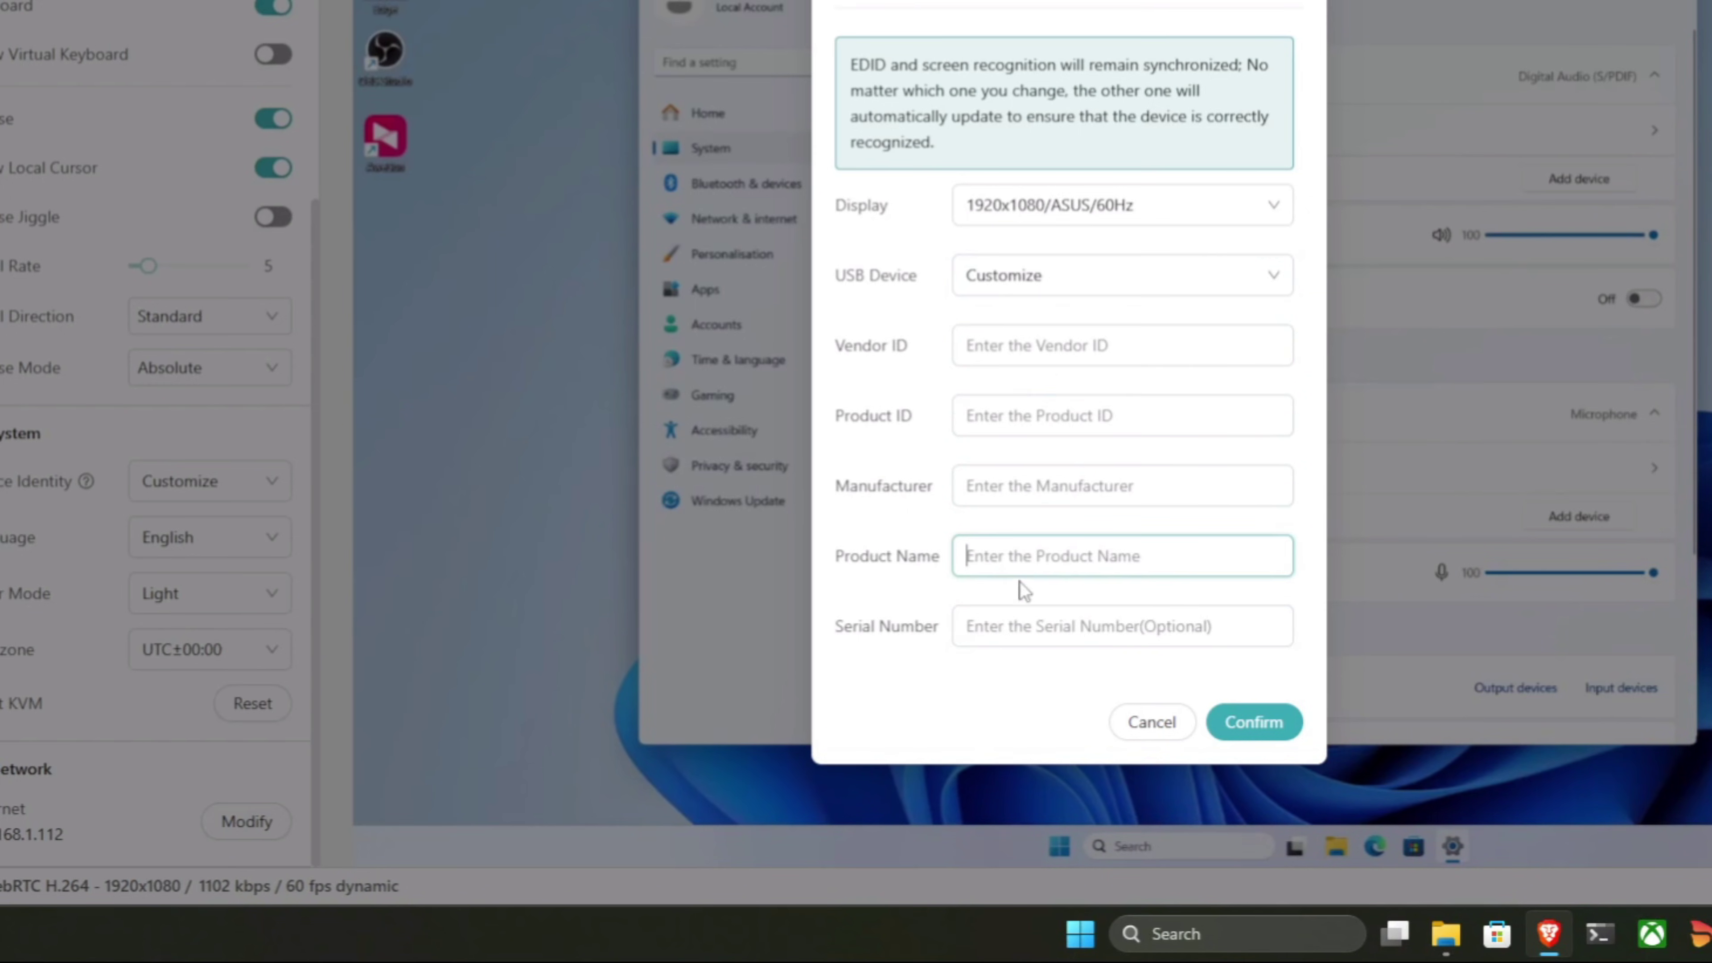
pyautogui.click(1016, 627)
pyautogui.click(971, 487)
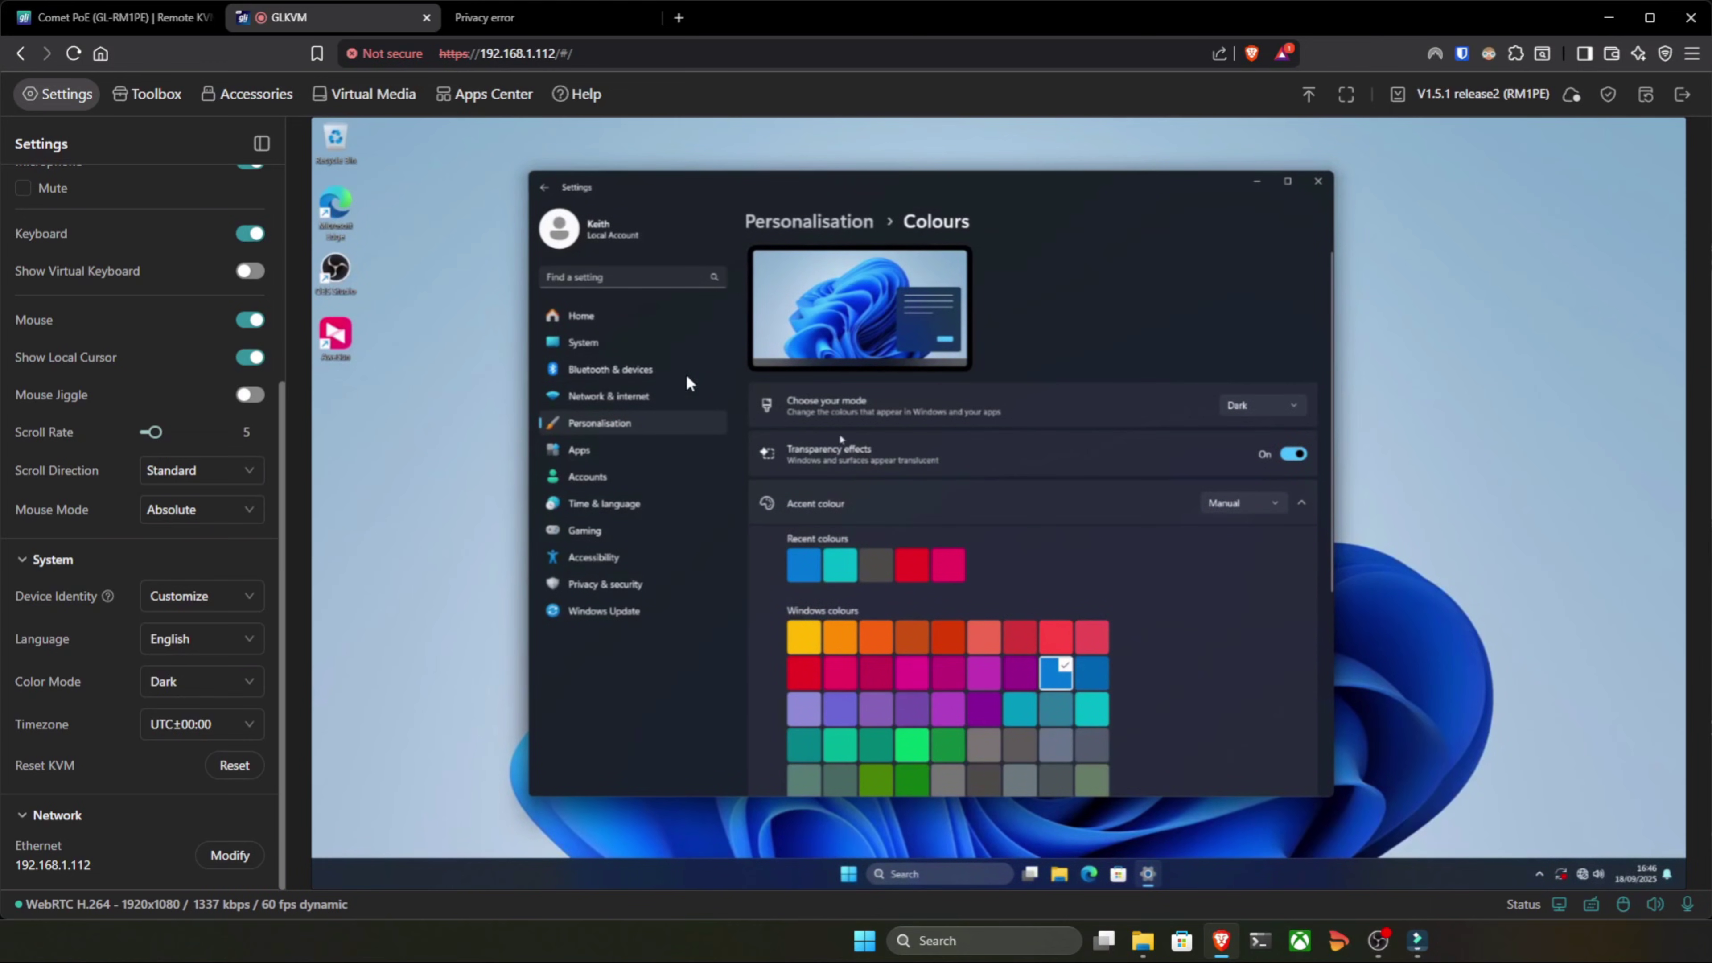
# - Set the remote desktop background to the purple glow image and close Windows Settings
pyautogui.click(816, 217)
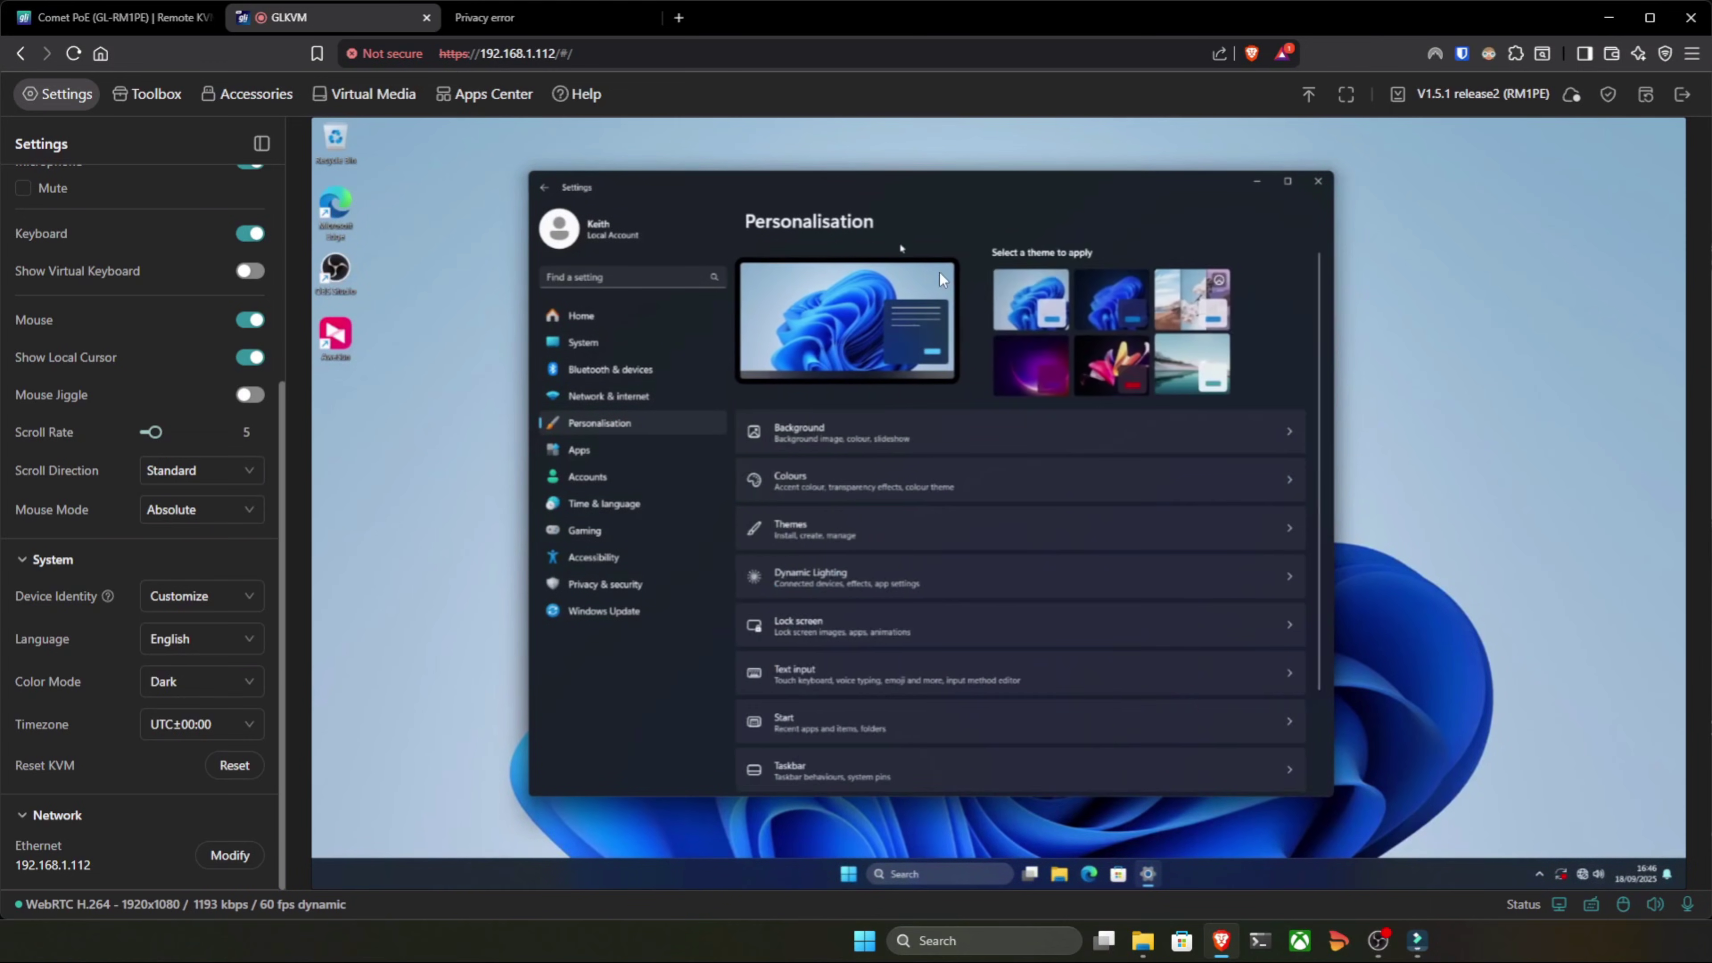
pyautogui.click(918, 424)
pyautogui.click(890, 473)
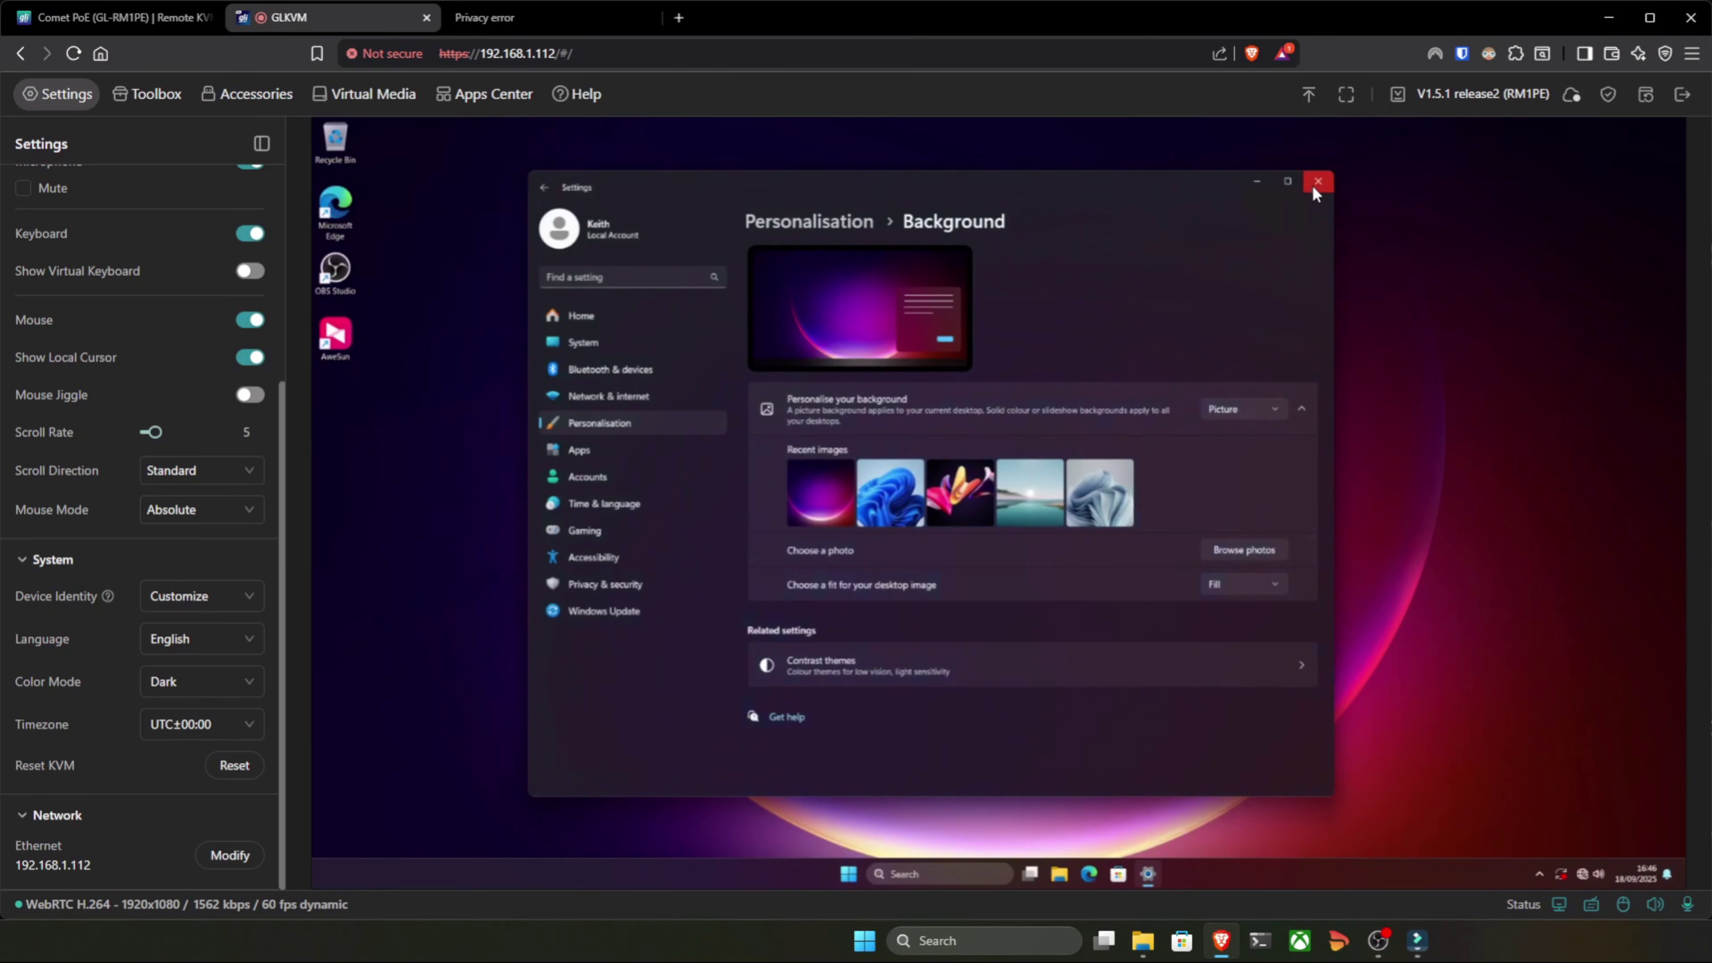
pyautogui.click(1315, 185)
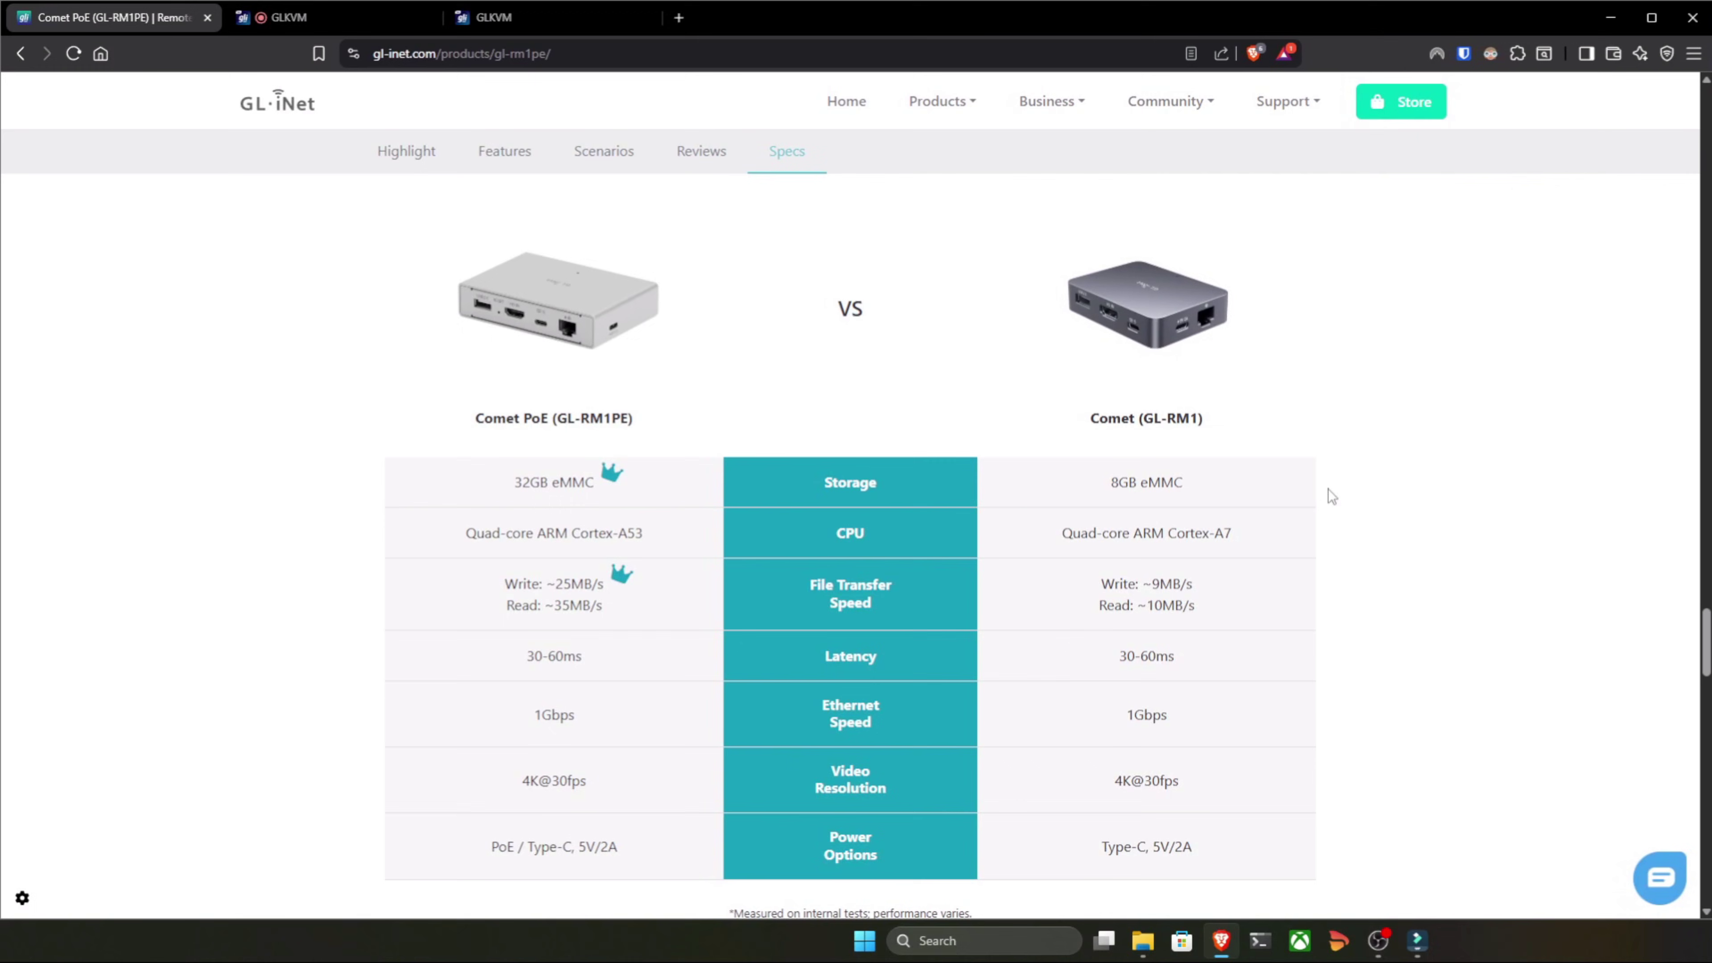
# - Scroll the GLKVM panel down to the Fingerbot accessory settings
pyautogui.scroll(-1, 1328, 488)
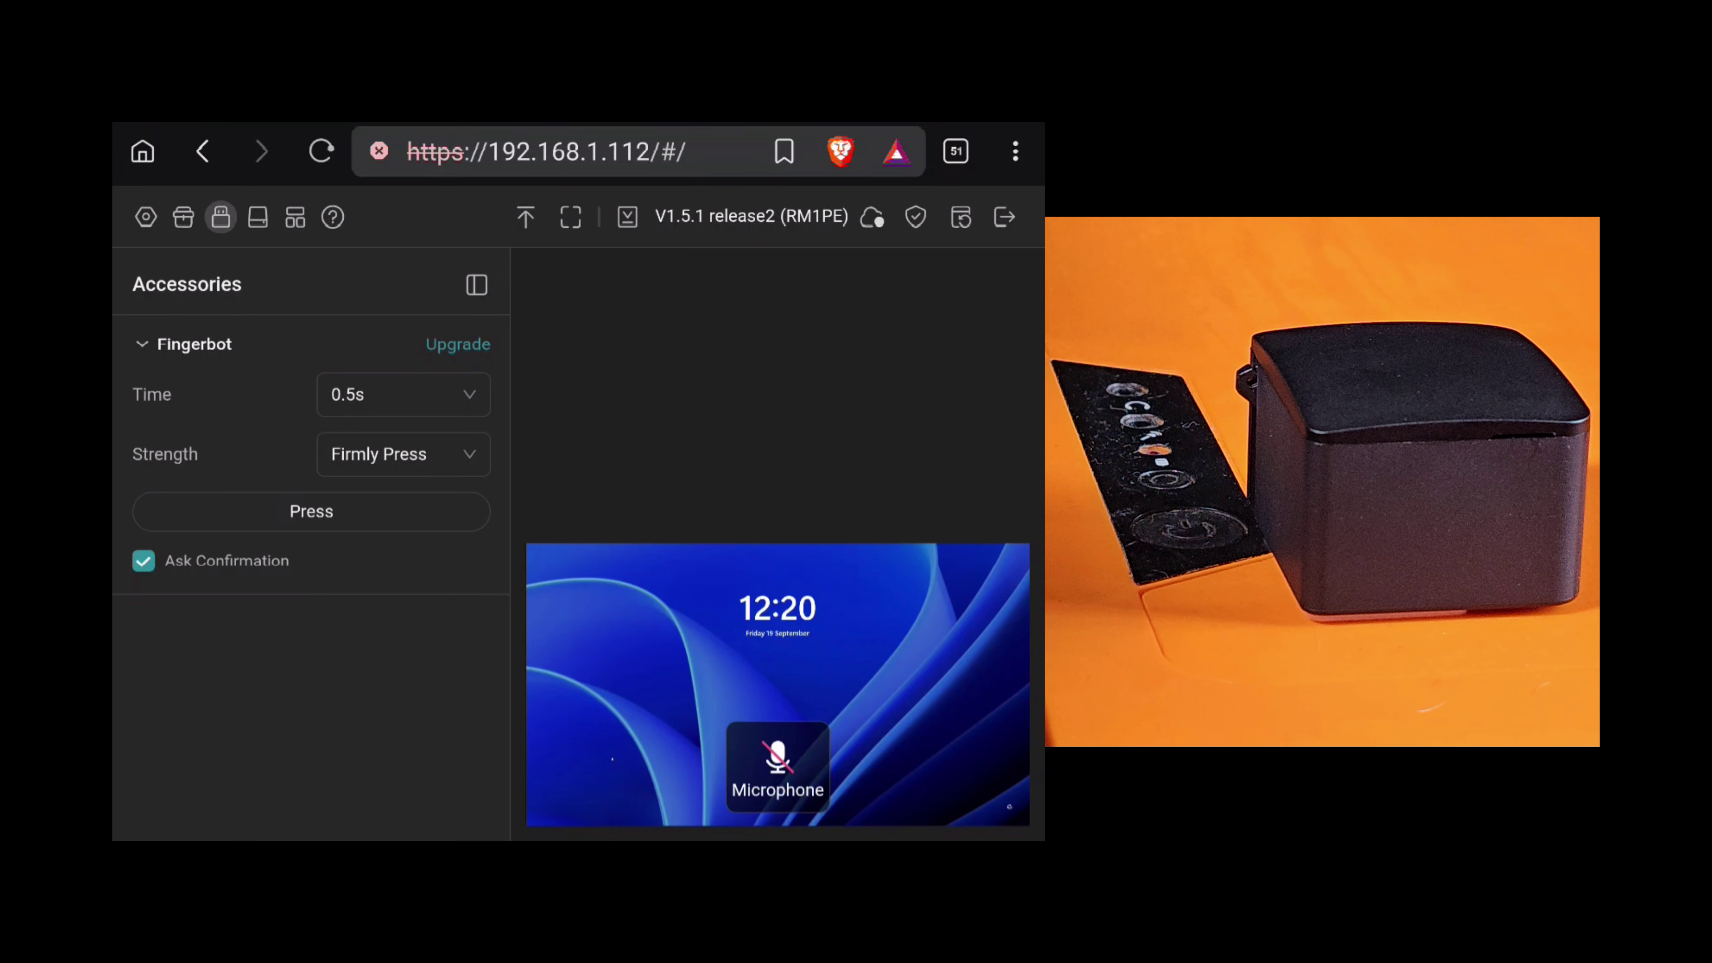
# - Trigger two Fingerbot power-button presses to restart the PC, then hide the sidebar
pyautogui.click(311, 511)
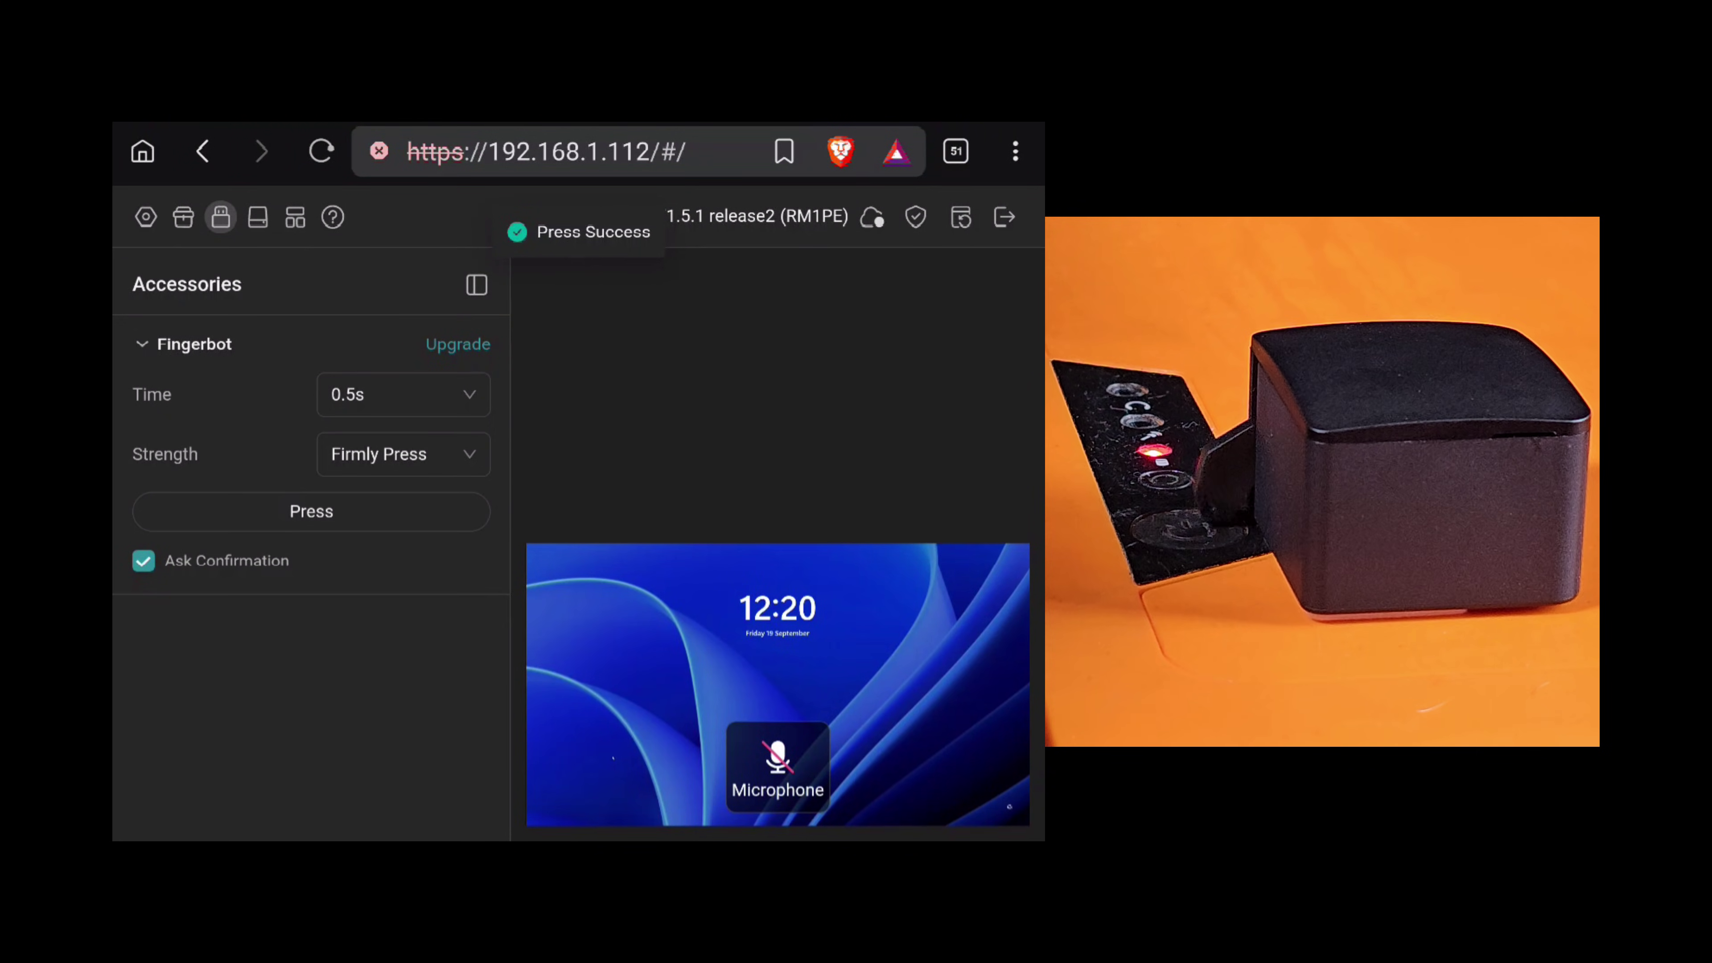
pyautogui.click(311, 511)
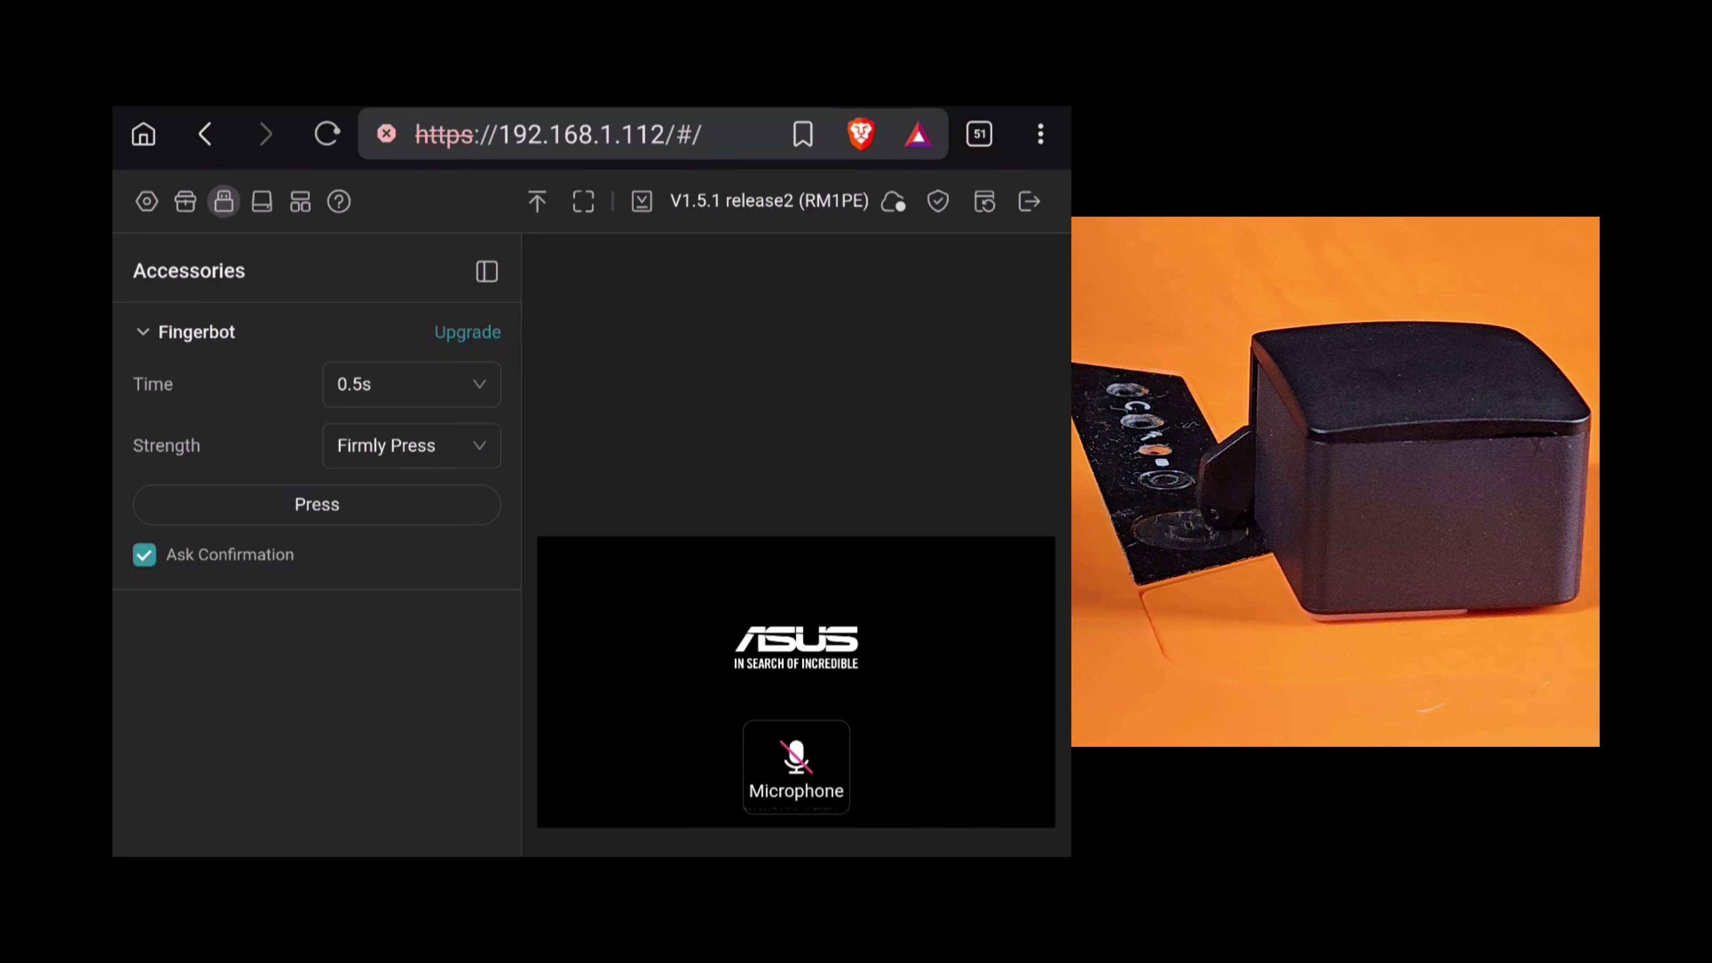
pyautogui.click(487, 271)
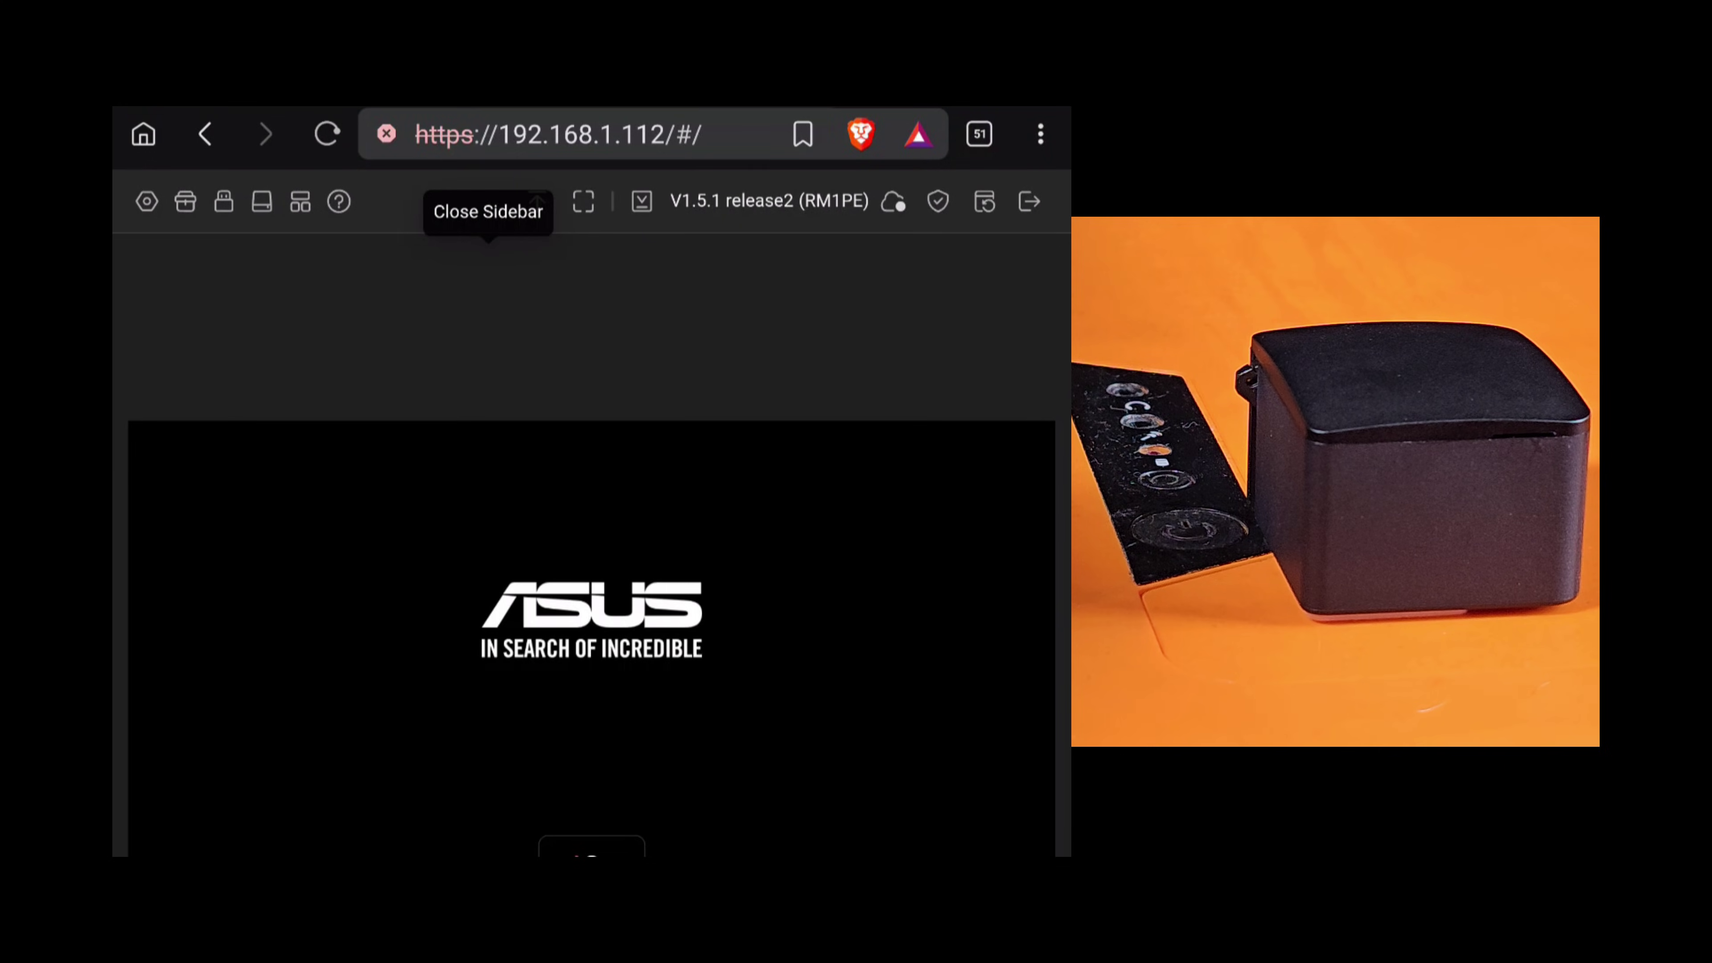